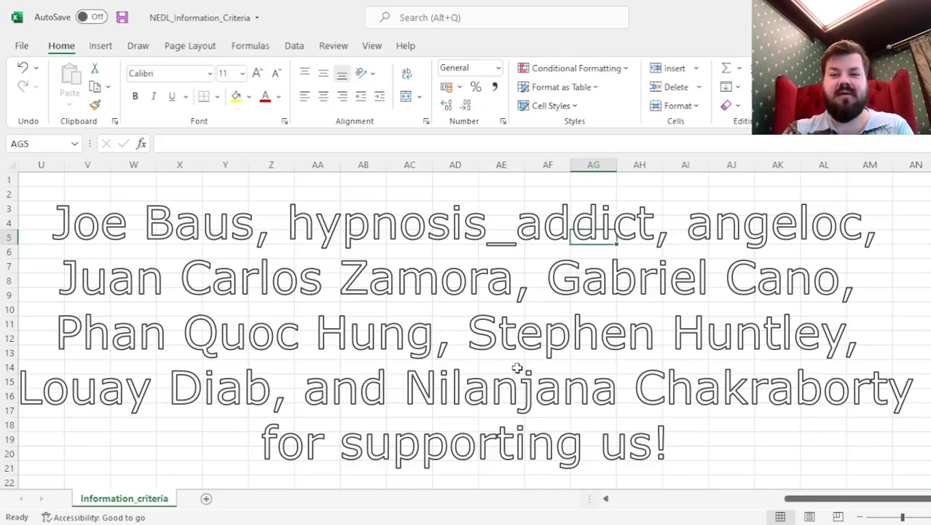
Step: Return to cell A1 at the top of the sheet, showing N = 1258
key(ctrl+Up)
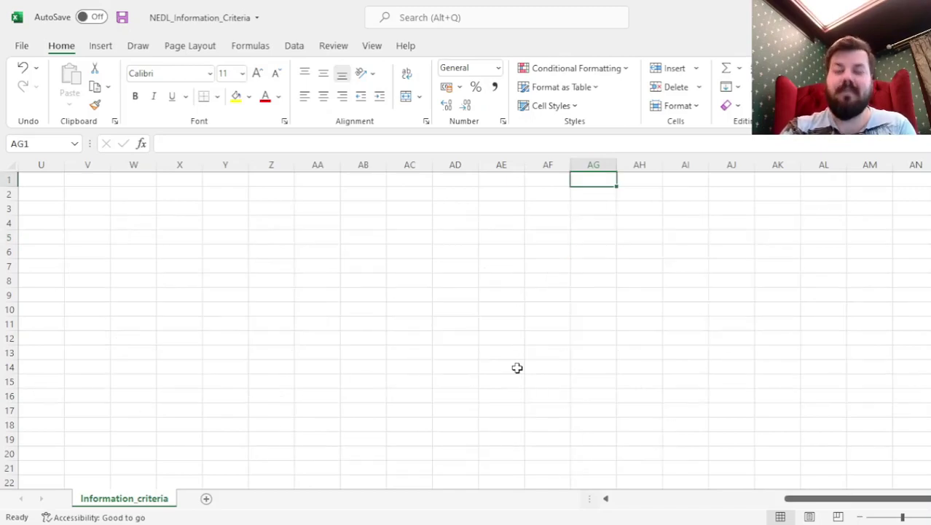
key(ctrl+Left)
key(Left)
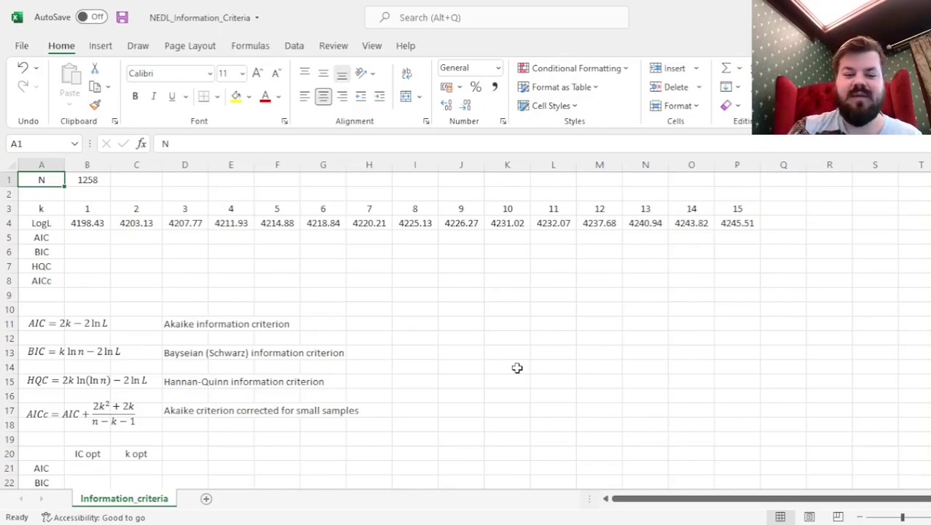
Step: Review the AIC, BIC, HQC and AICc descriptions, then highlight the N, k and LogL block A1:P4
click(193, 380)
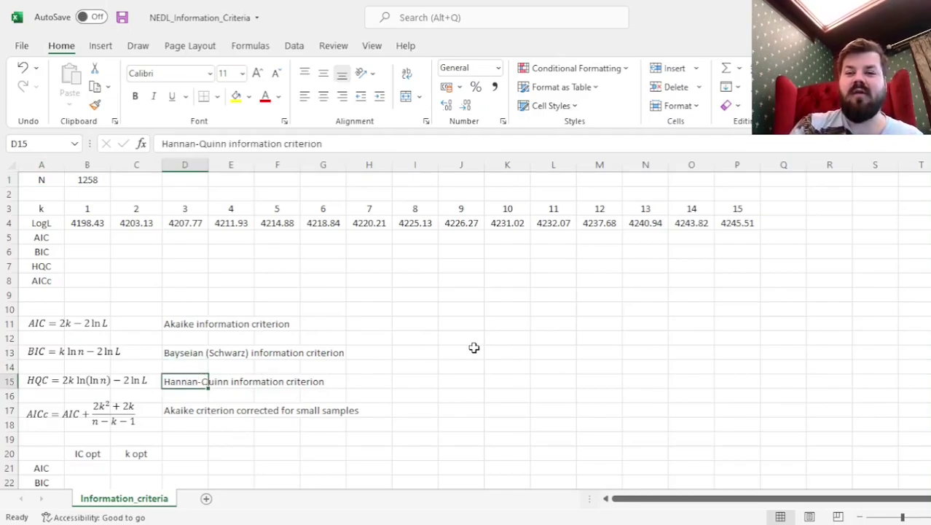
key(Down)
key(Down)
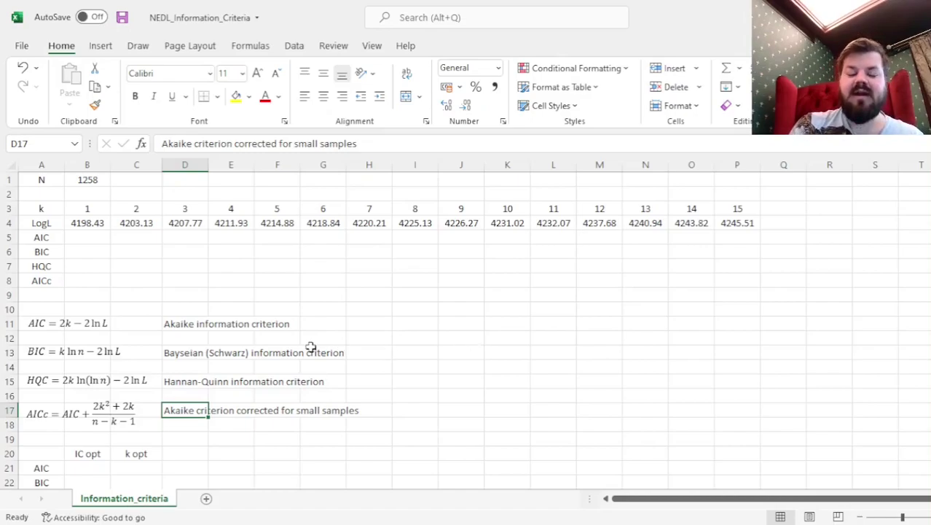
drag(205, 325, 199, 350)
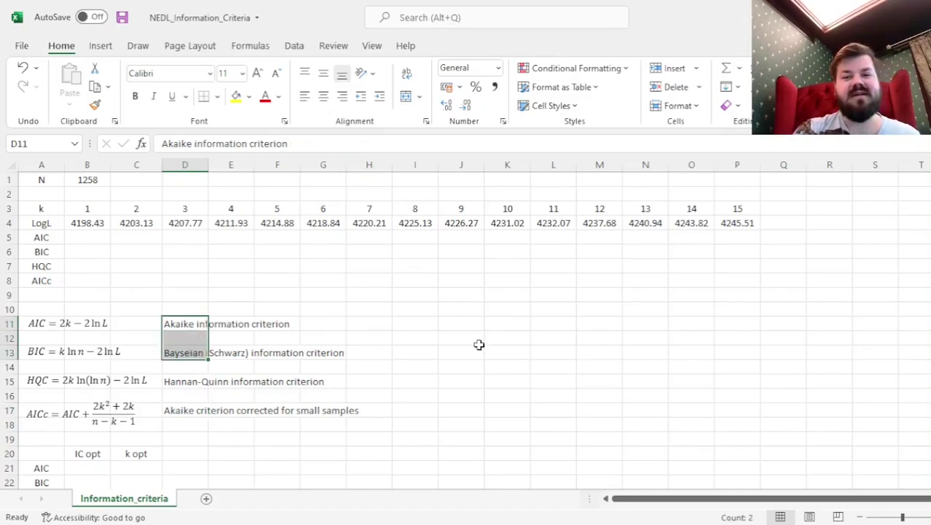
key(Up)
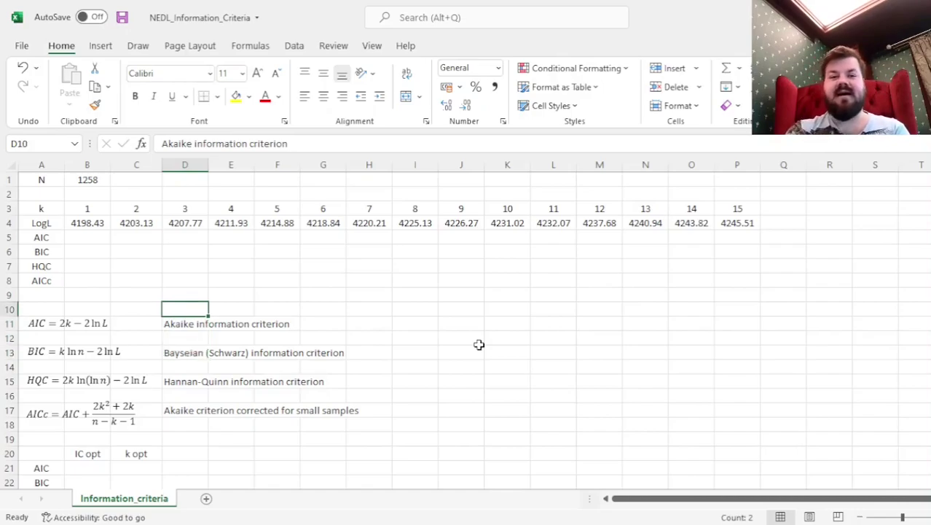
key(Down)
key(Down)
key(Down)
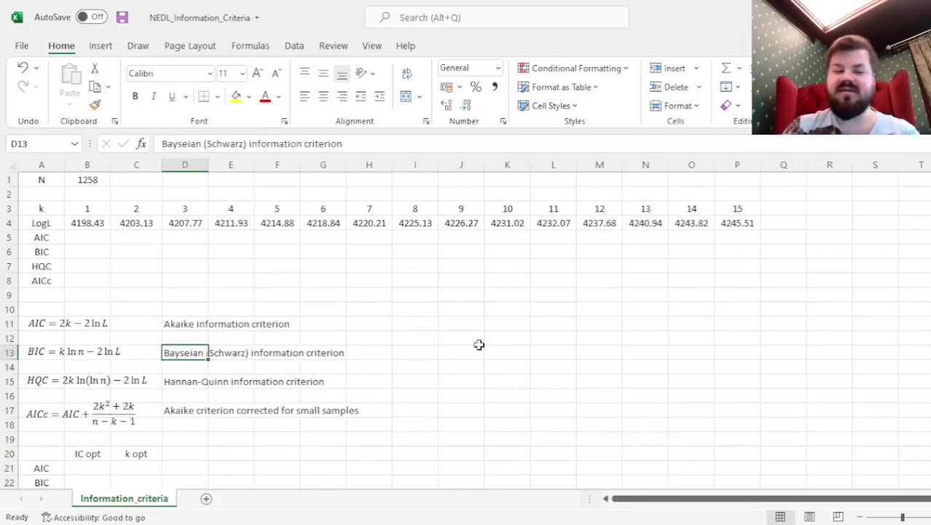
drag(37, 180, 755, 223)
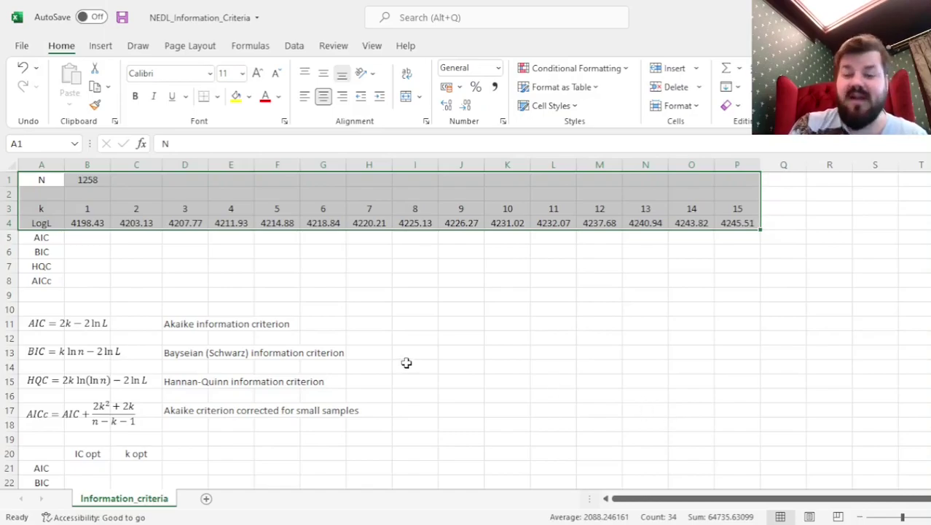
click(86, 181)
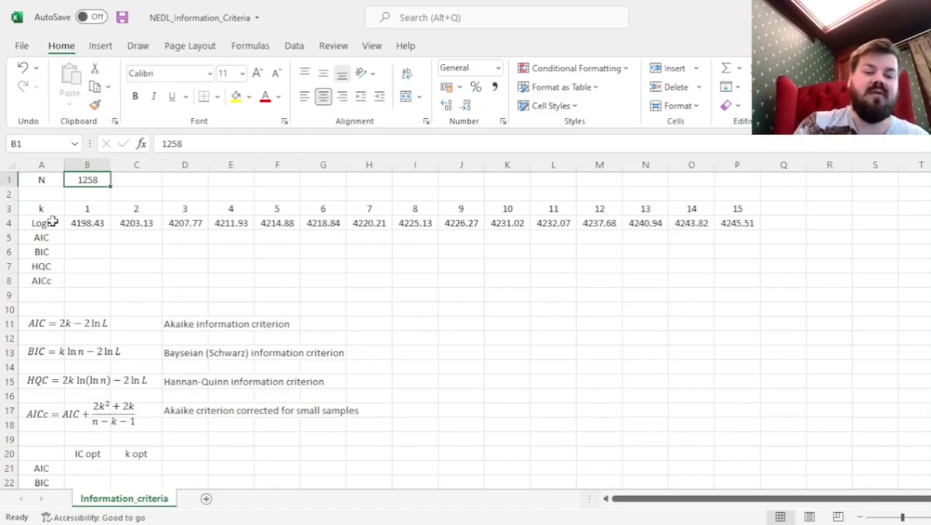
drag(43, 210, 744, 223)
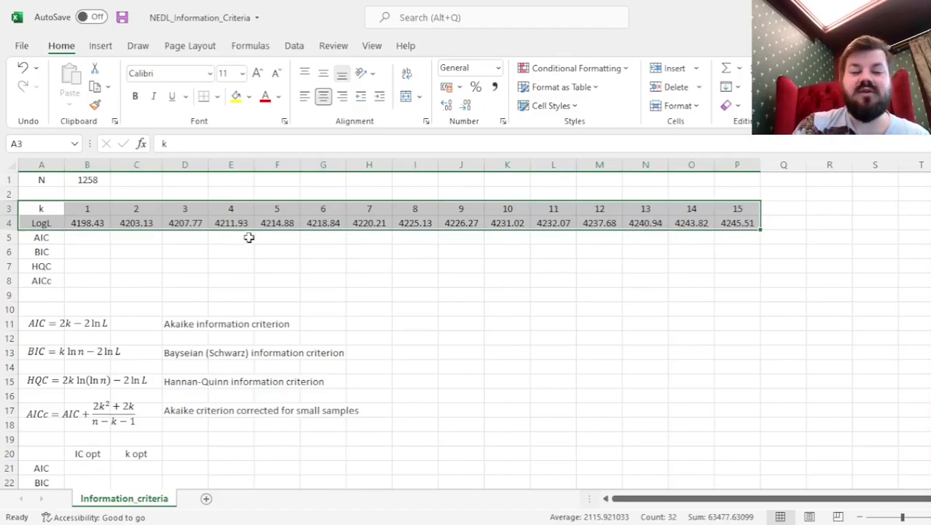
drag(82, 207, 738, 209)
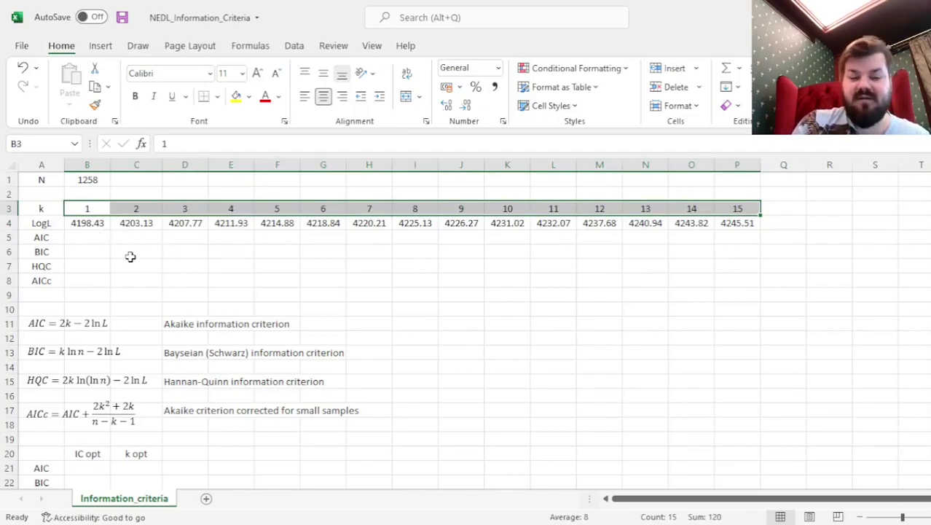
drag(94, 222, 744, 221)
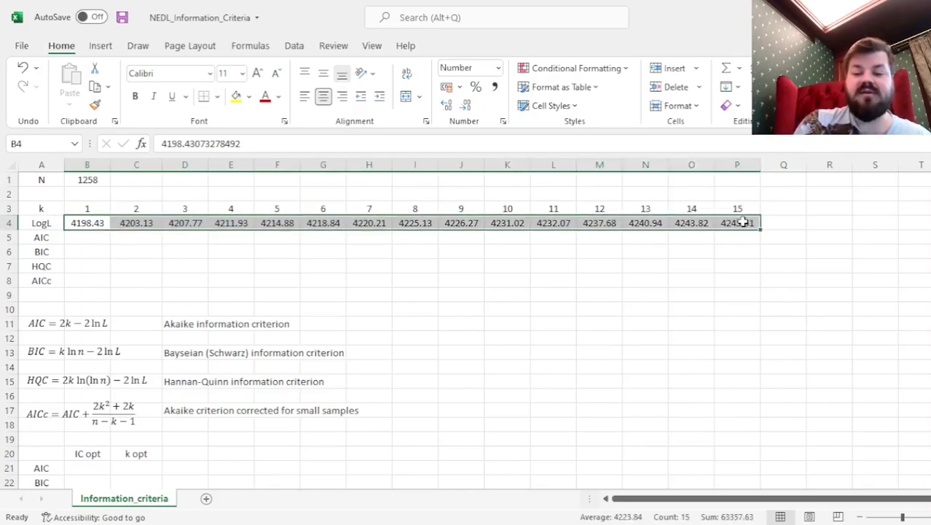
Step: Enter =2*B3 - 2*B4 in B5 and fill it to P5, giving -8394.86 through -8461.02
click(98, 239)
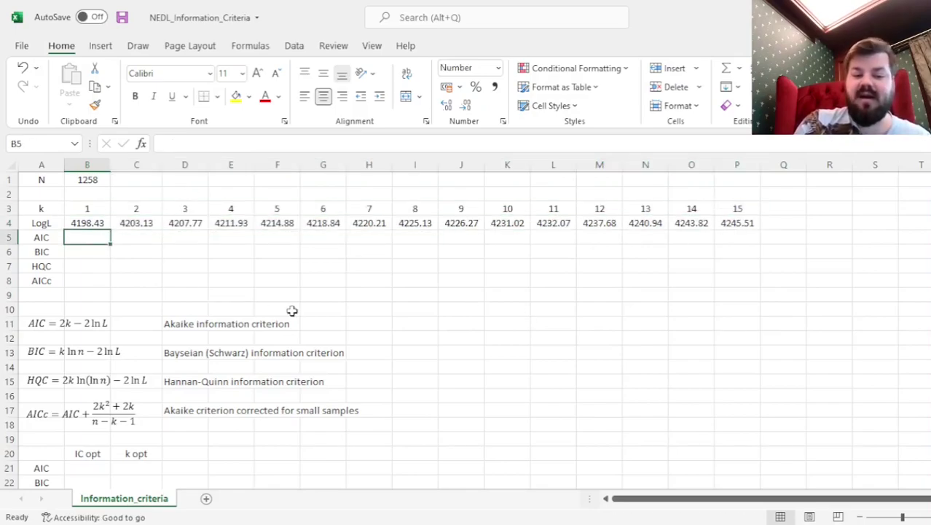
text(=2*)
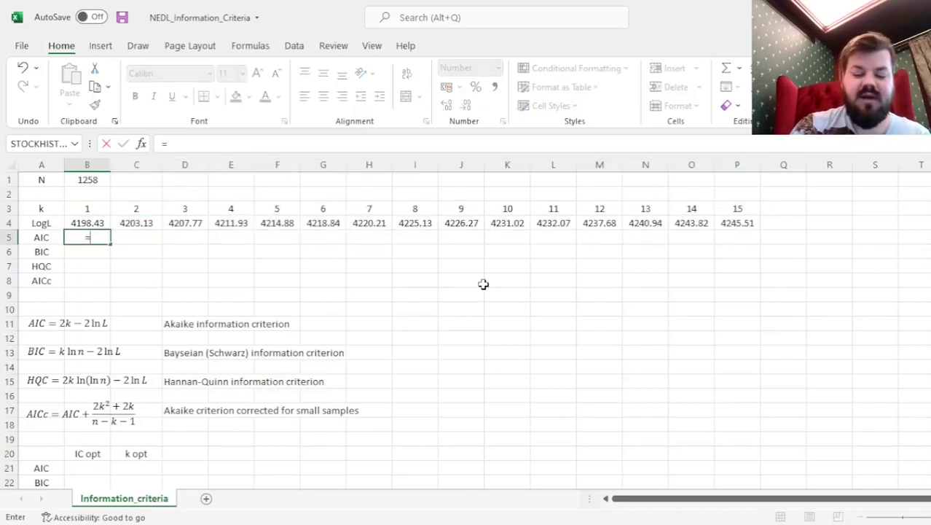
key(Up)
key(Up)
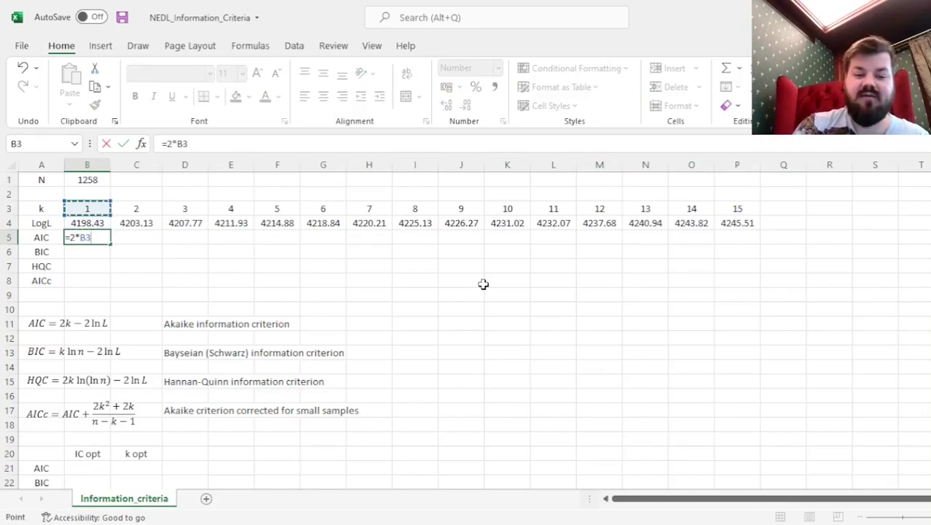
text(- 2*)
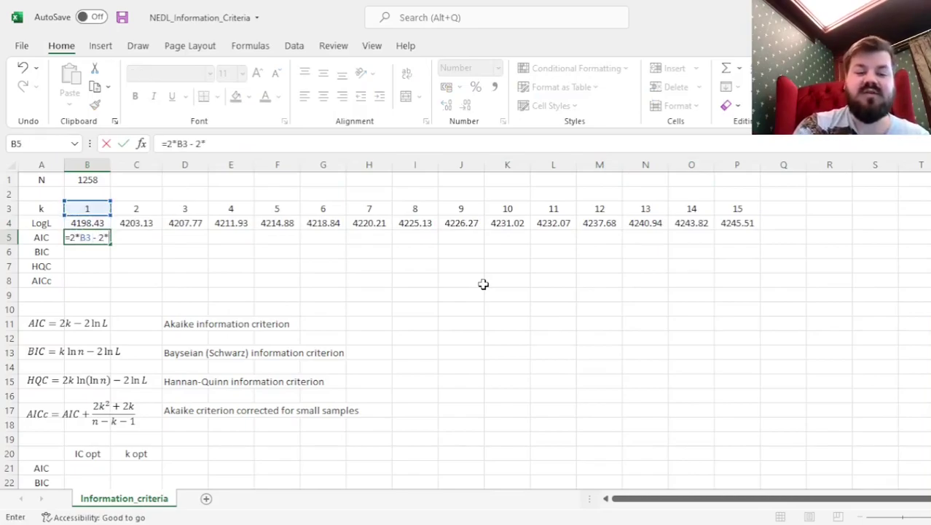
key(Up)
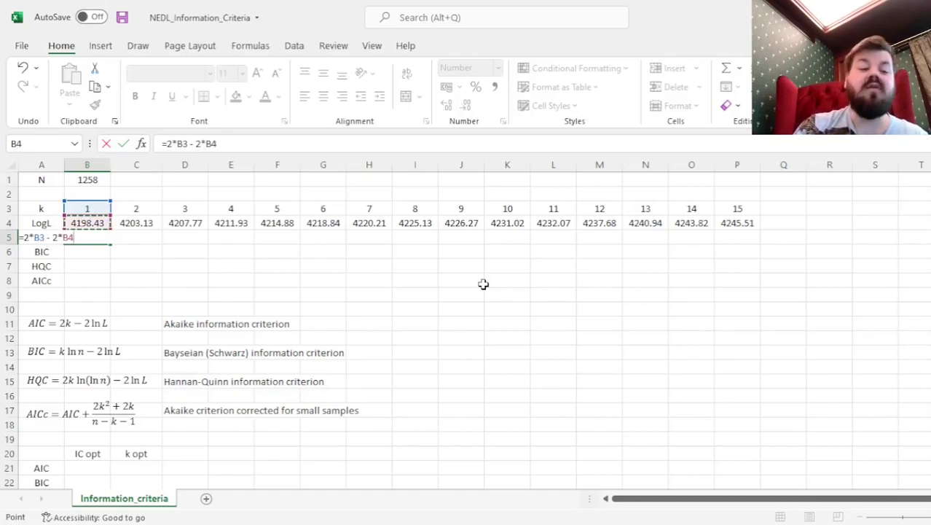
key(ctrl+Return)
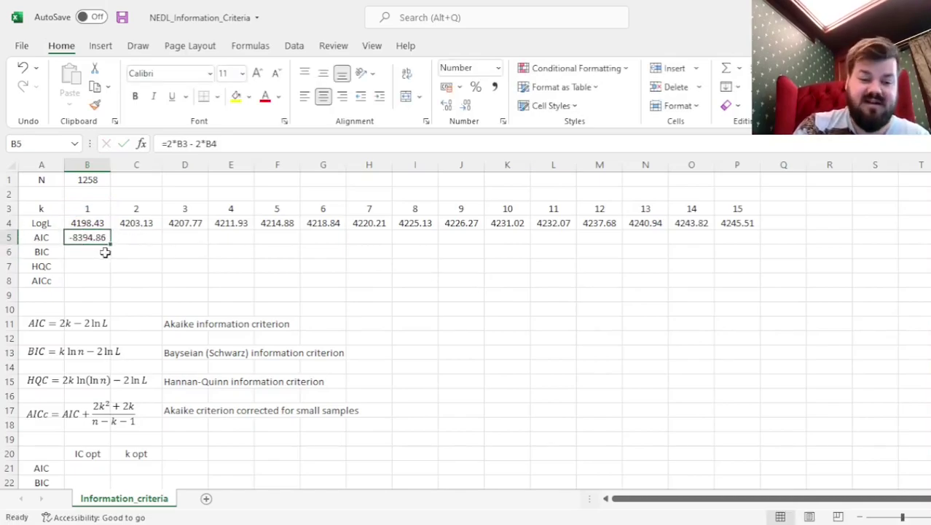
drag(110, 243, 763, 245)
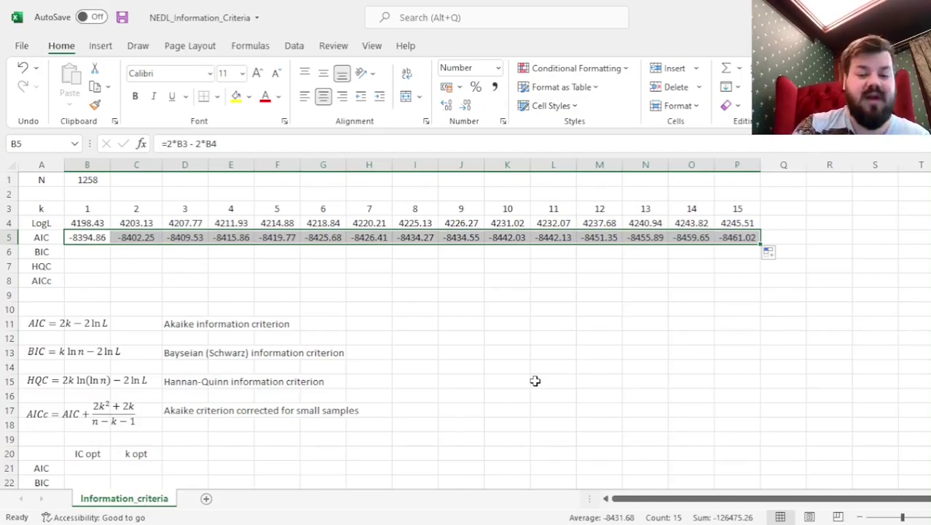
key(Down)
Step: Start the BIC formula in B6 as =B3*LN(B1)
text(=)
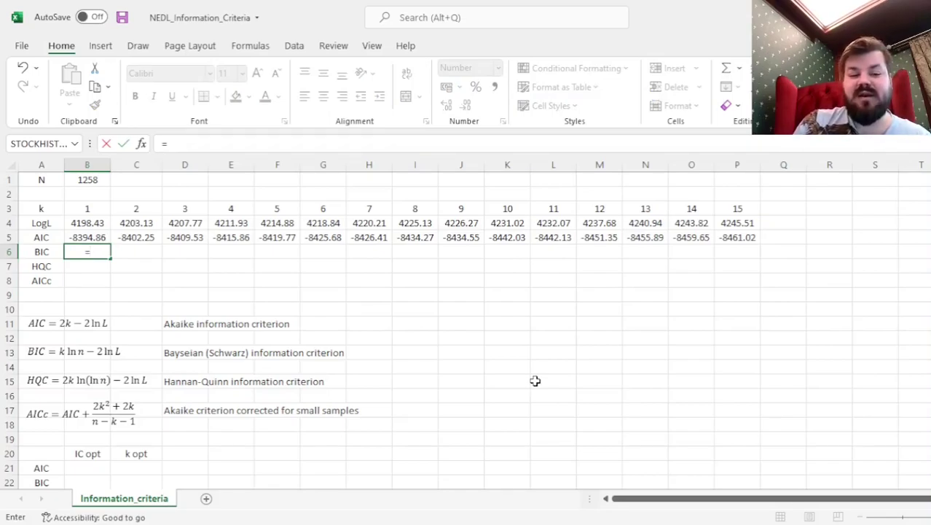
click(89, 210)
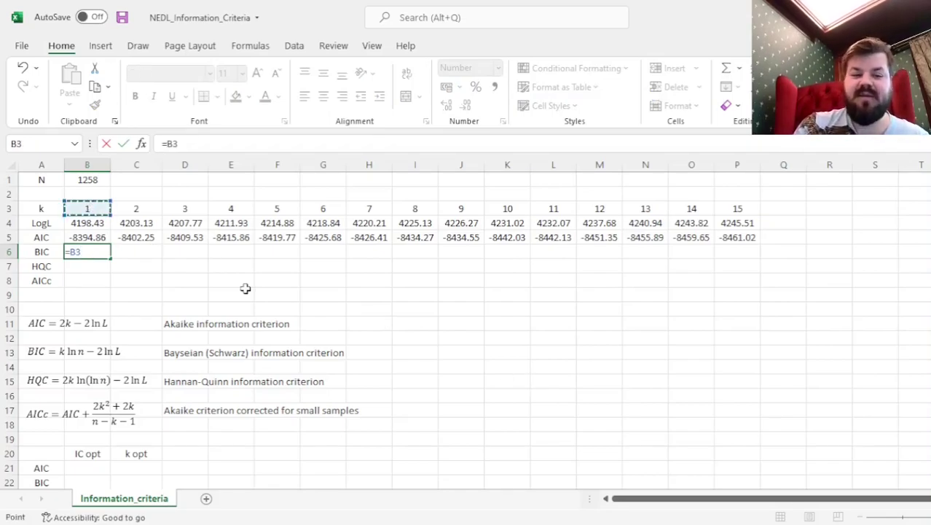
text(*)
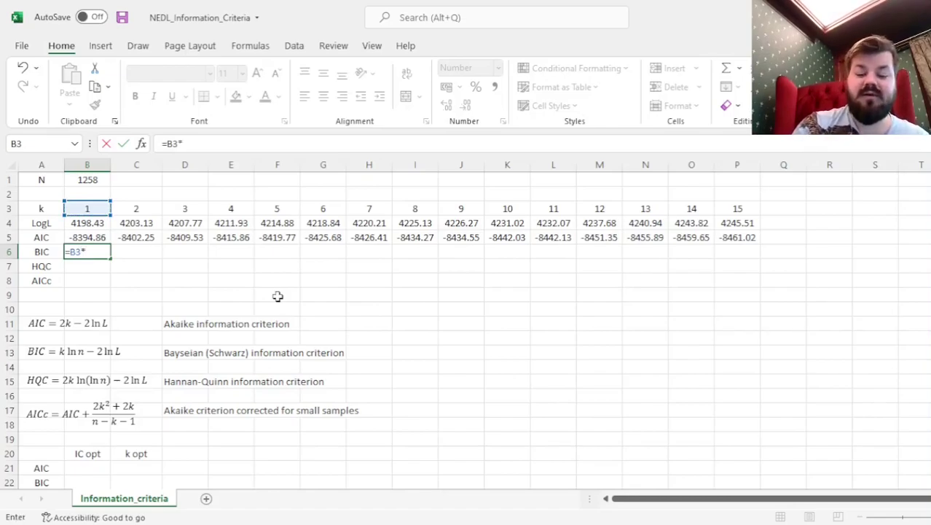
text(LN()
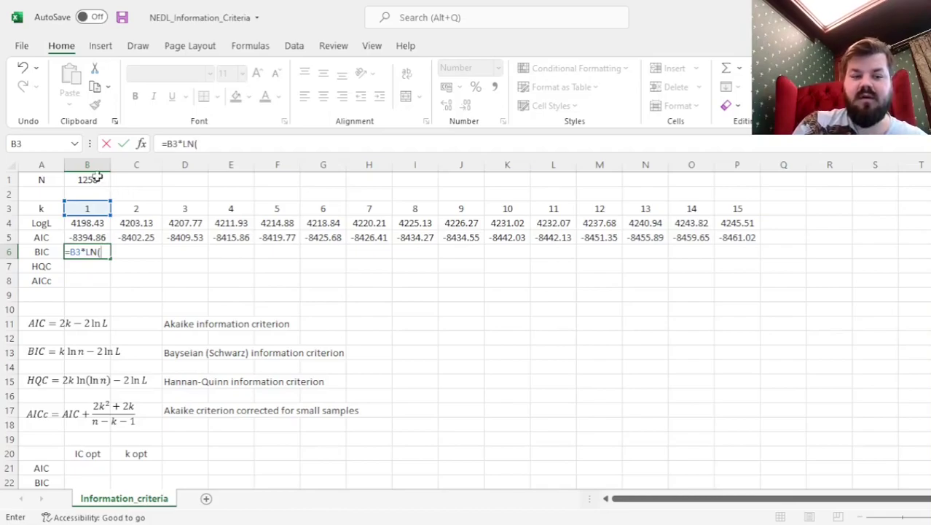
click(96, 179)
text())
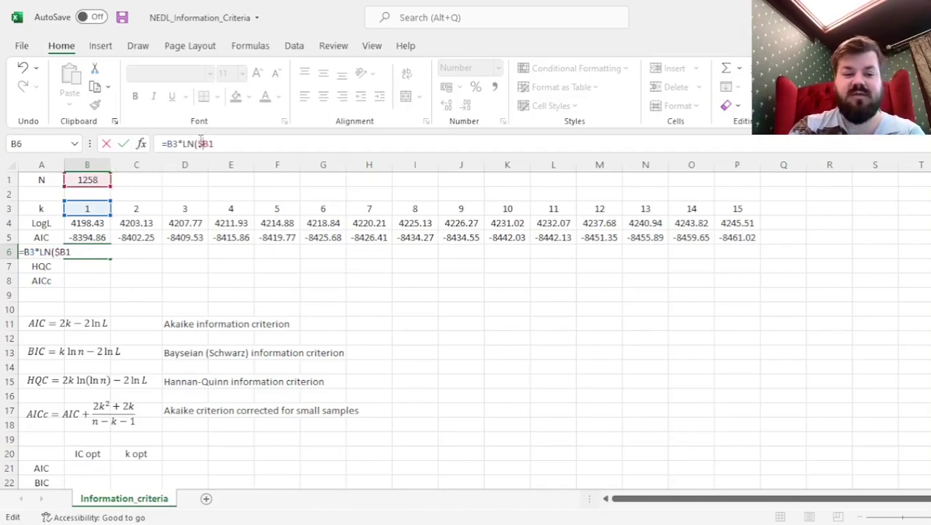
key(Return)
Step: Complete B6 as =B3*LN($B1) - 2*B4 and fill it across to P6
key(Up)
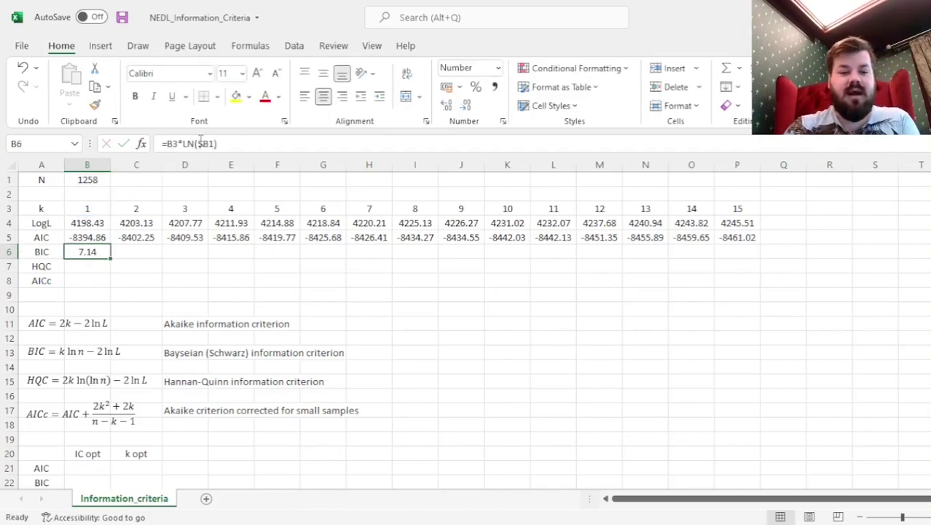
click(234, 144)
key(F4)
key(F4)
key(F4)
text(- 2*)
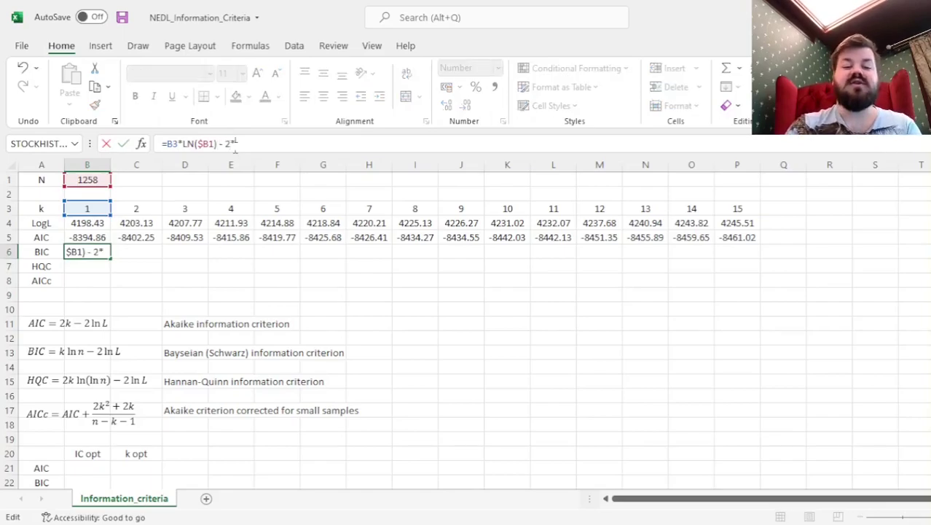
click(83, 226)
key(Return)
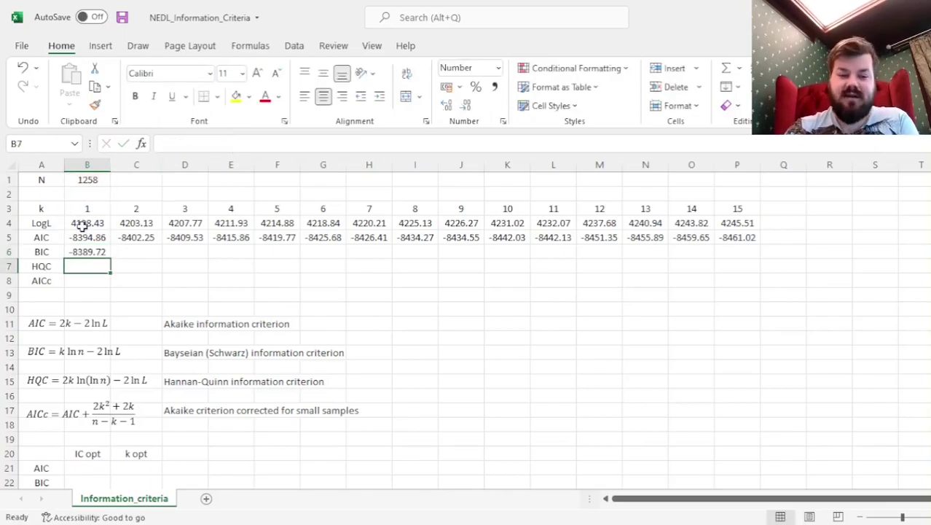
key(Up)
drag(113, 261, 759, 262)
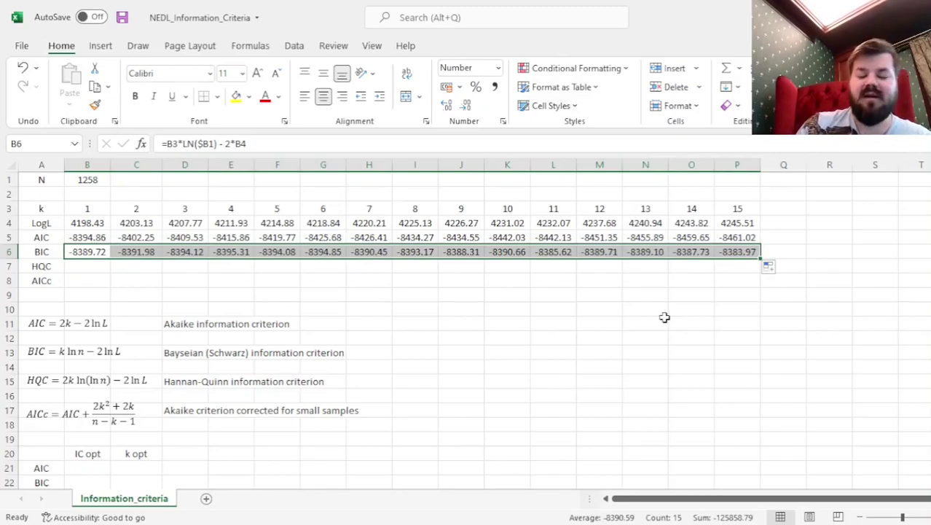
key(Down)
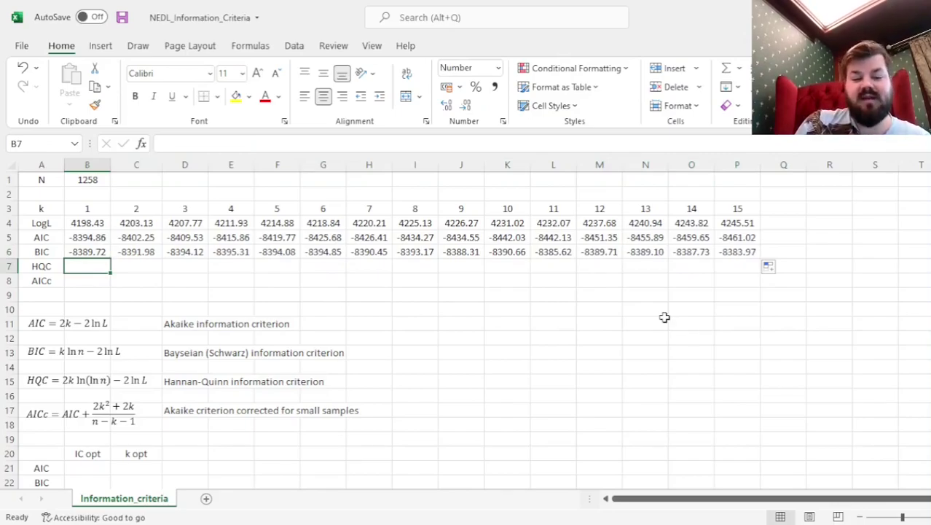
Step: Enter =2*B3*LN(LN($B1)) - 2*B4 in B7 and fill it across to P7
drag(64, 380, 111, 380)
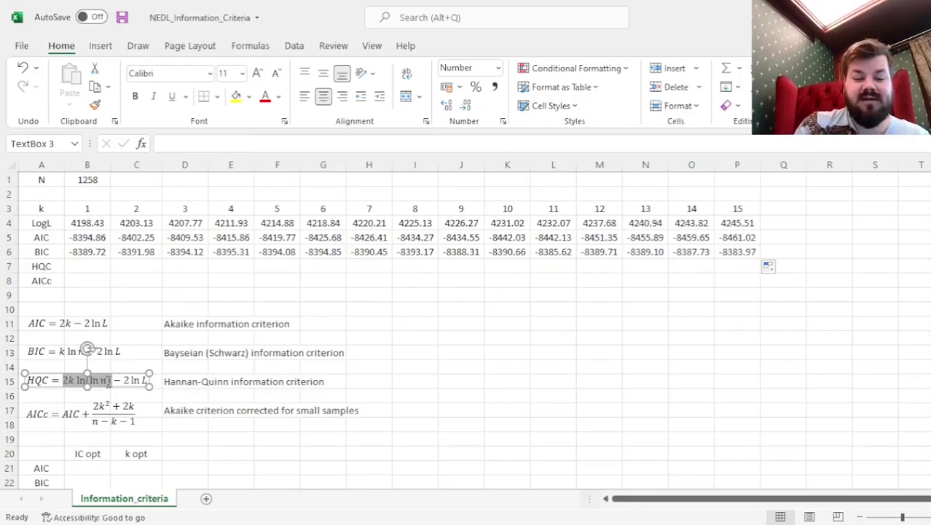
click(89, 265)
text(=2*)
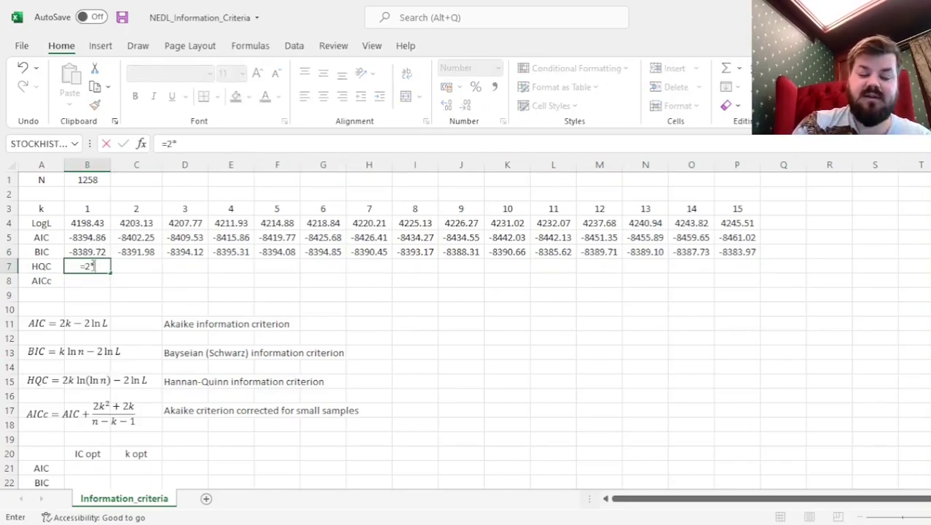
click(87, 208)
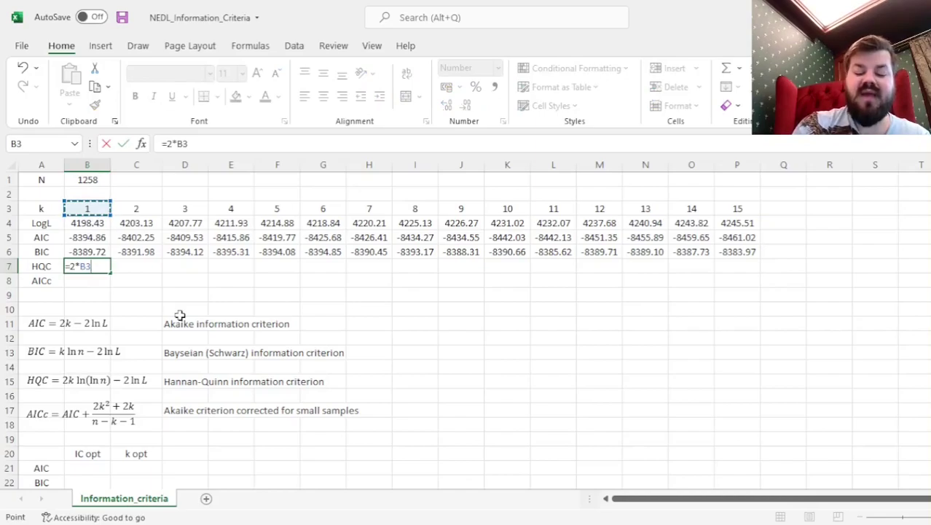
text(*)
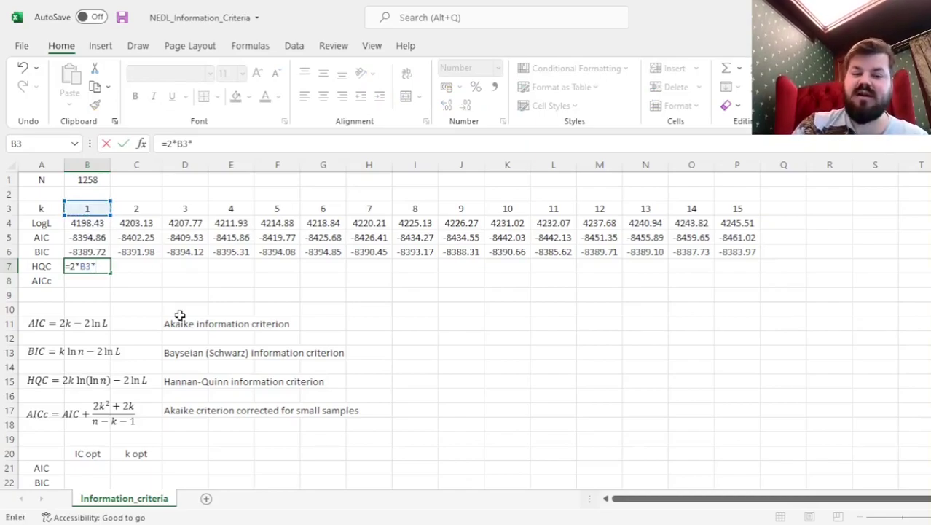
text(LN(LN)
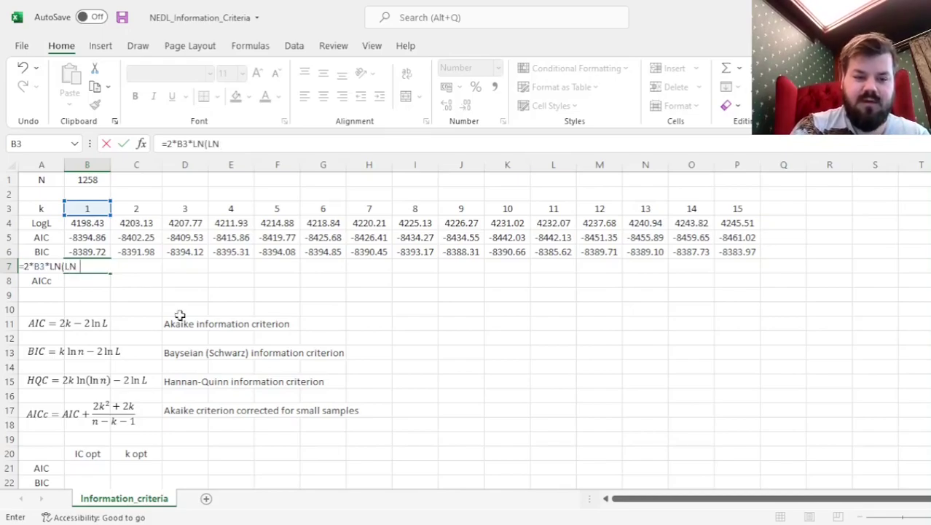
text(()
click(85, 179)
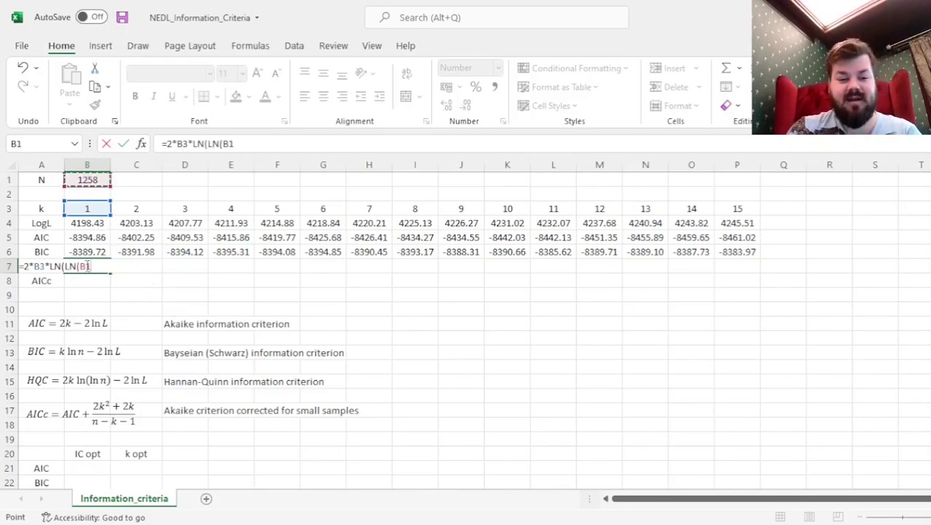
key(F4)
key(F4)
key(F4)
text()) -)
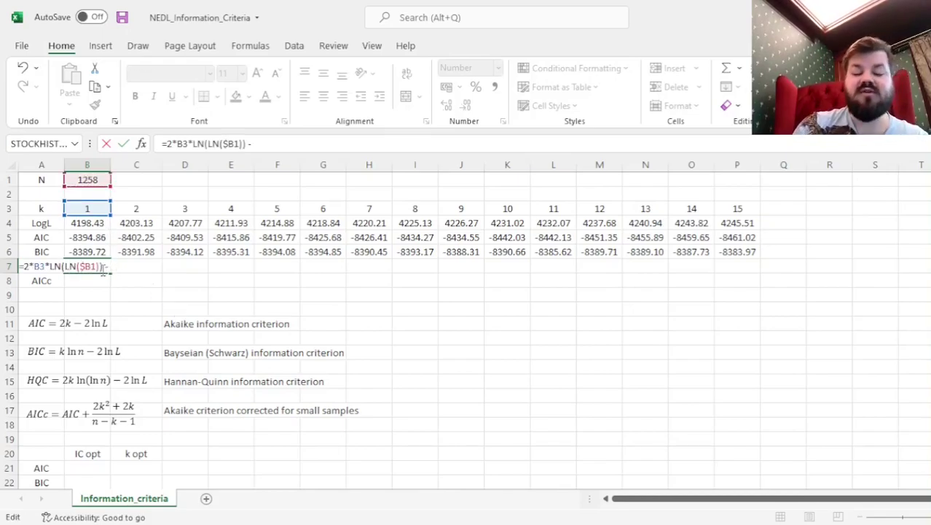
text( 2*)
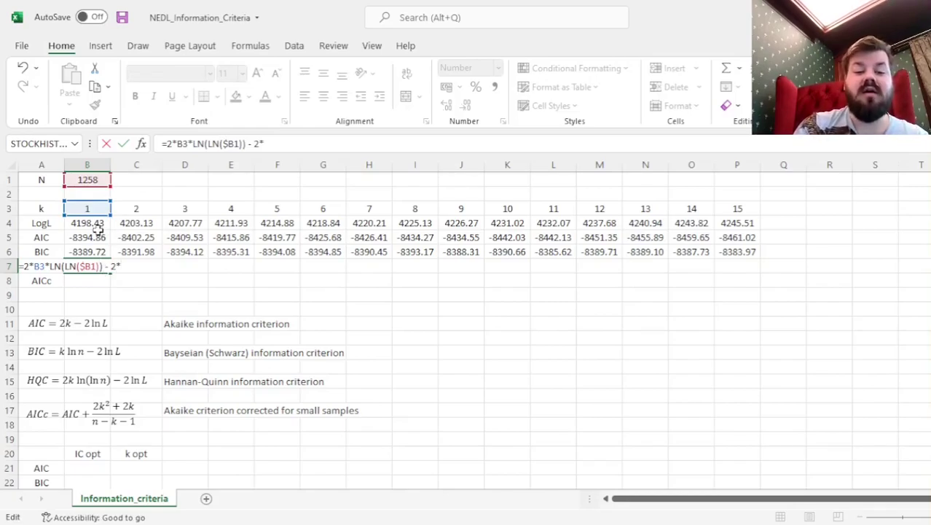
click(83, 226)
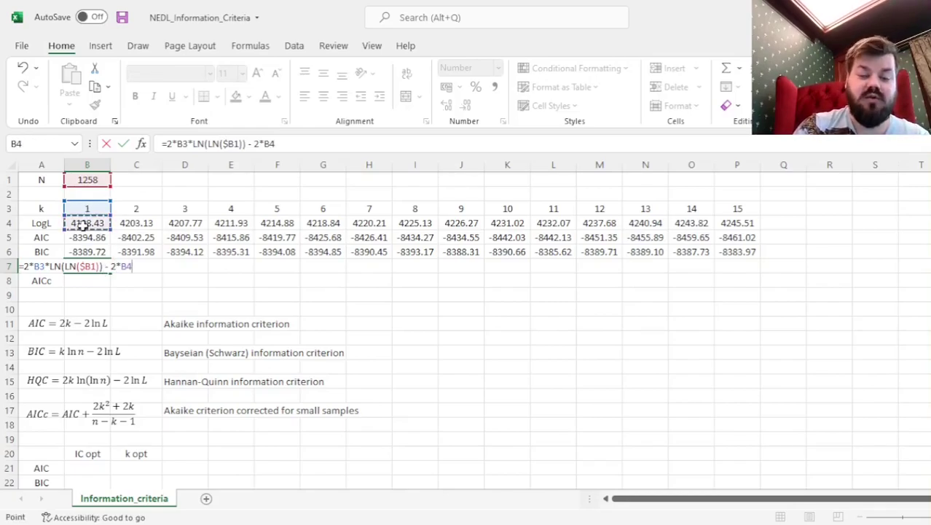
key(ctrl+Return)
drag(111, 271, 758, 269)
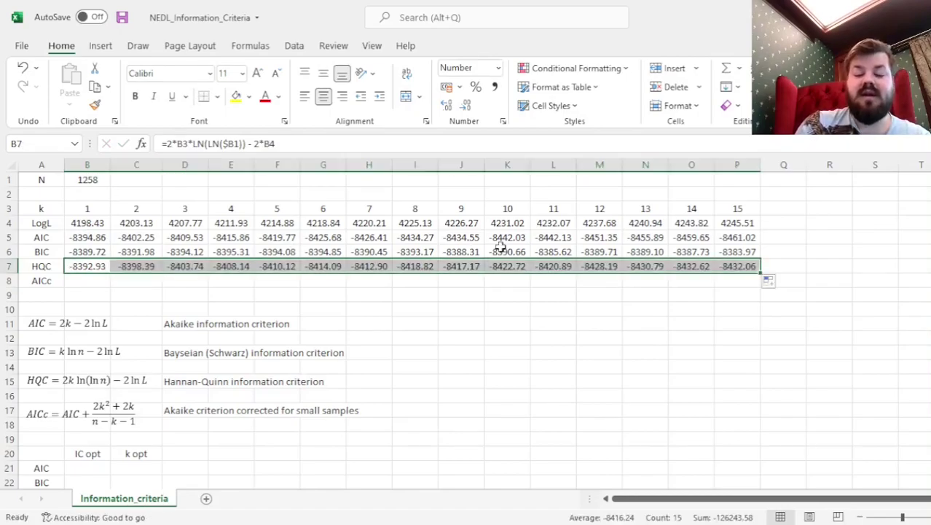
click(77, 268)
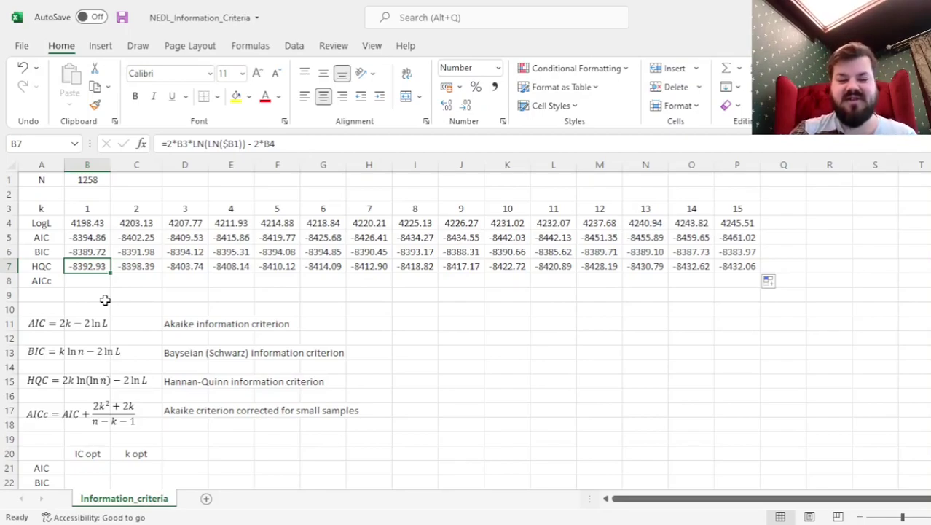
Step: Review the AICc equation and begin B8's formula as =B5 + (2*B3^2 + 2*B3
key(Down)
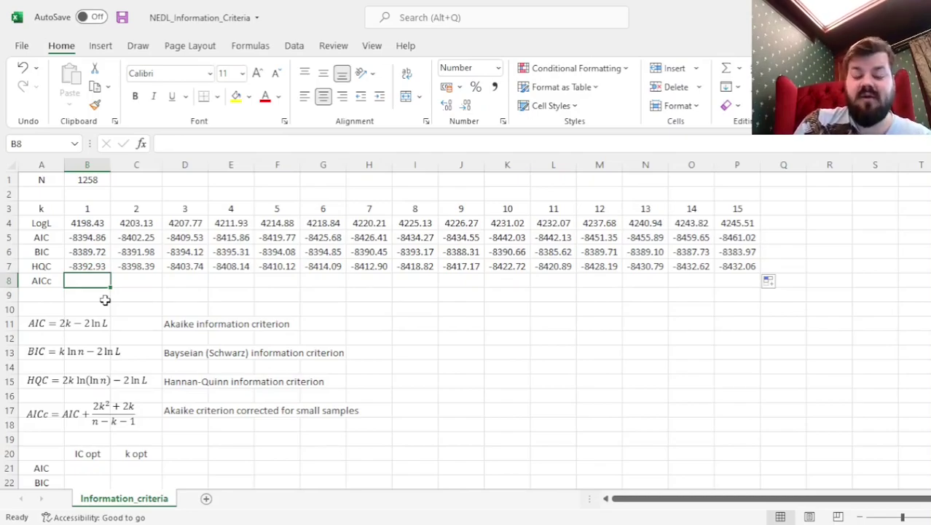
click(90, 405)
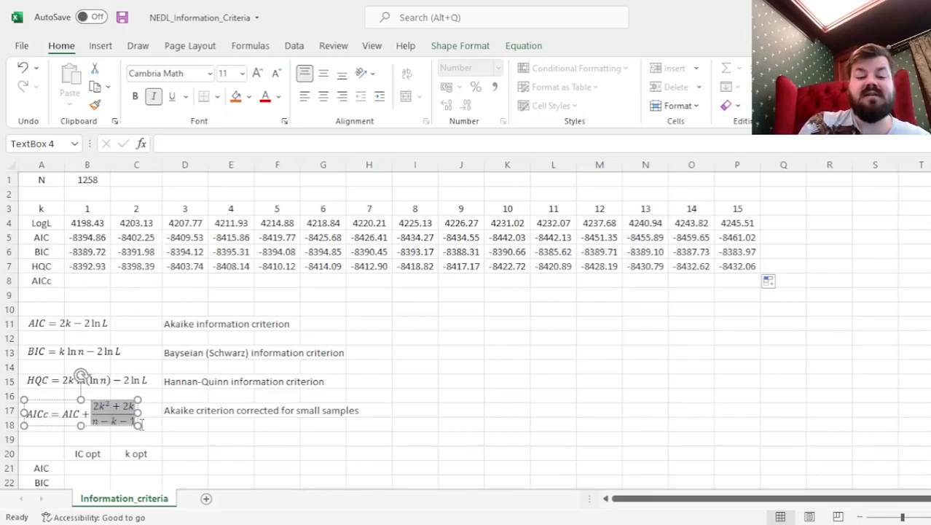
click(217, 437)
click(105, 281)
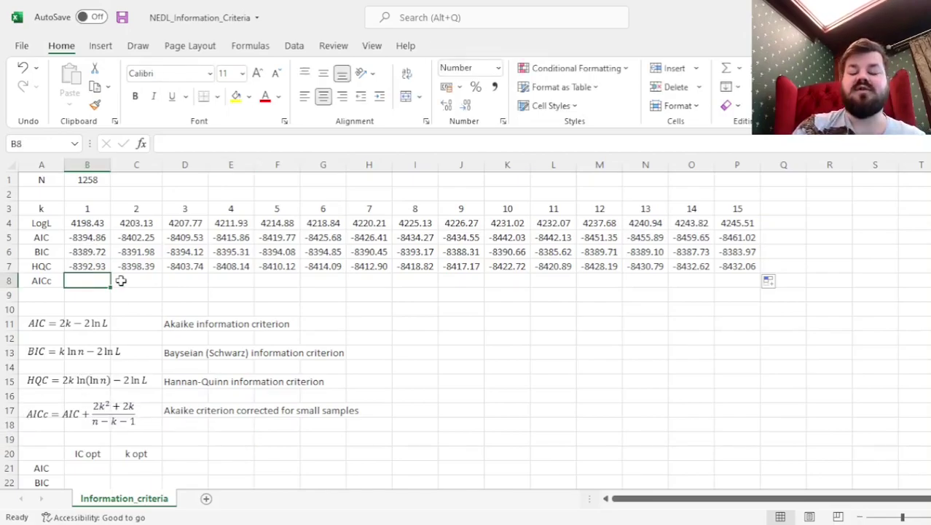
text(=)
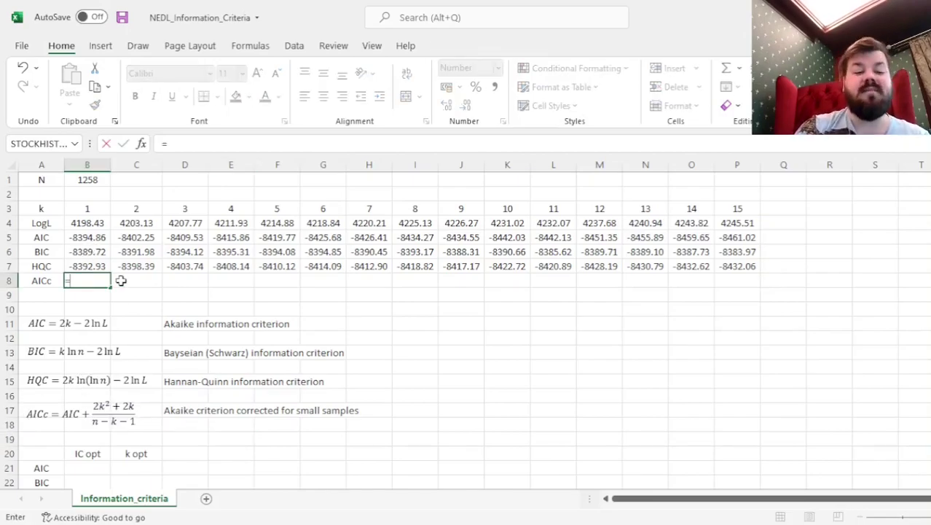
click(85, 240)
text(+ )
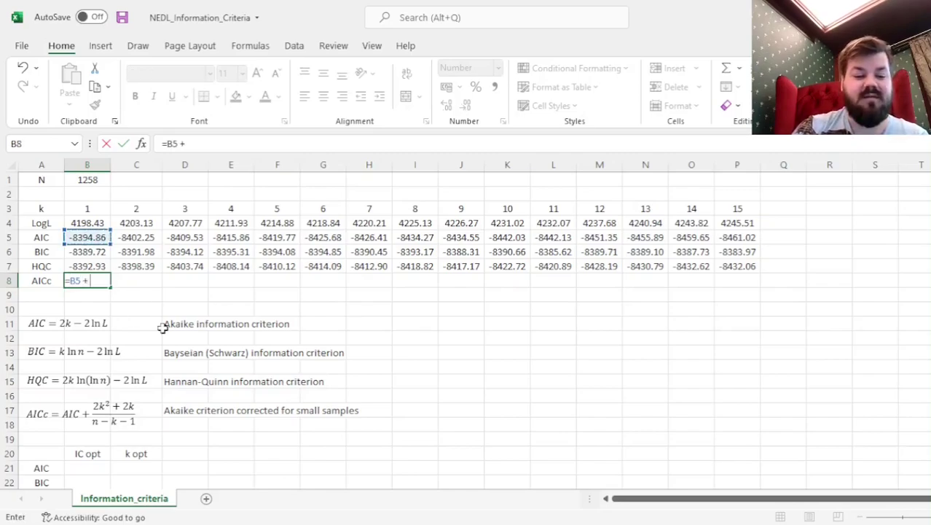
text(()
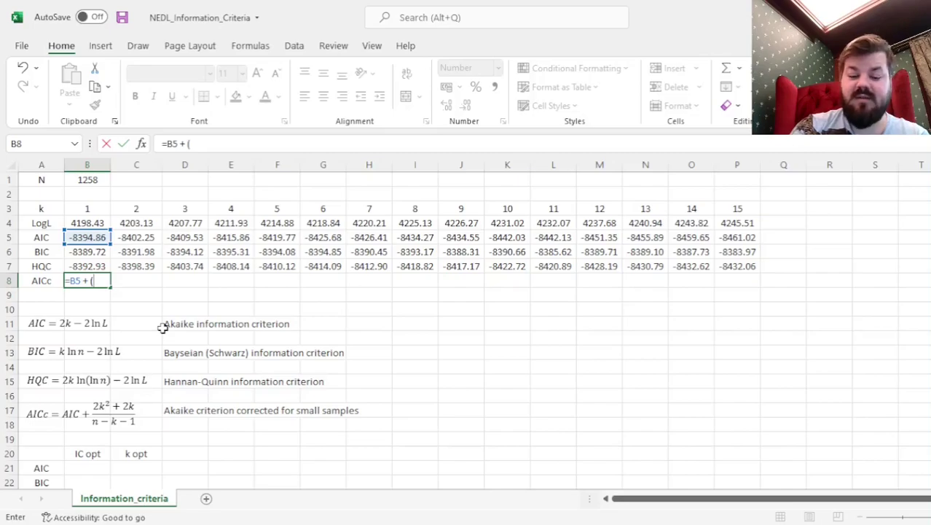
text(2*)
click(92, 210)
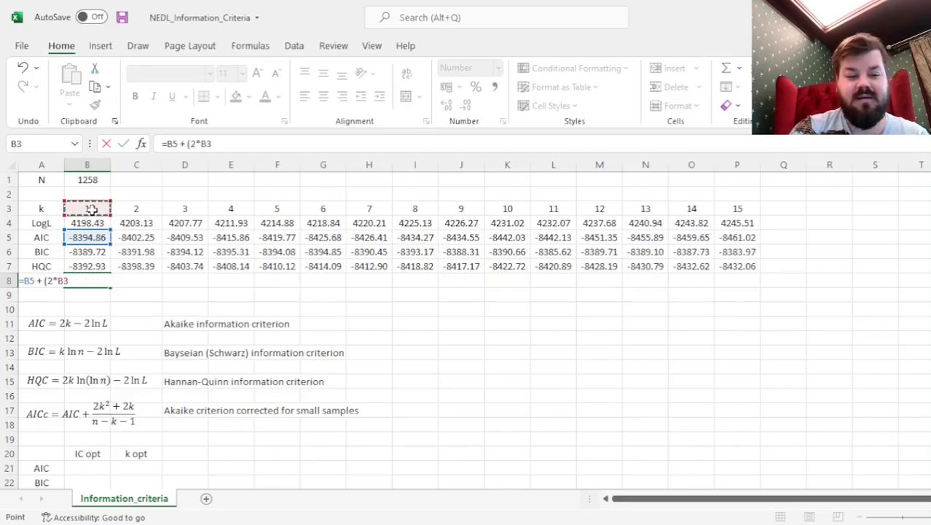
text(^2 + 2*)
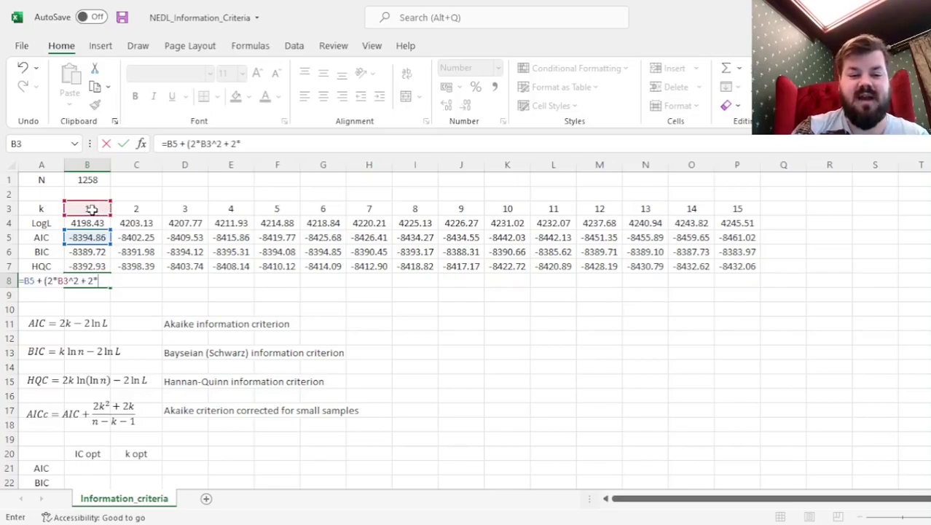
click(93, 210)
Step: Finish B8's AICc formula with the divisor ($B1 - B3 - 1), giving -8394.86
text()/()
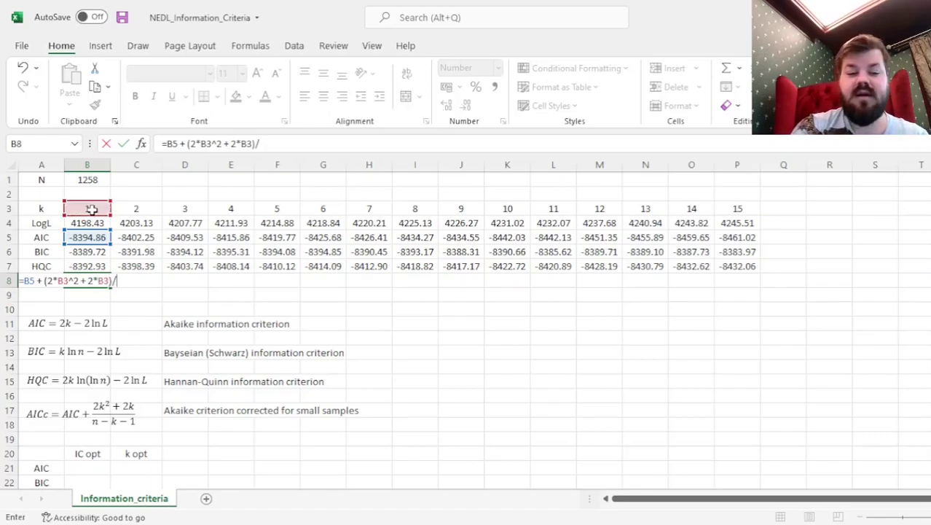
click(85, 180)
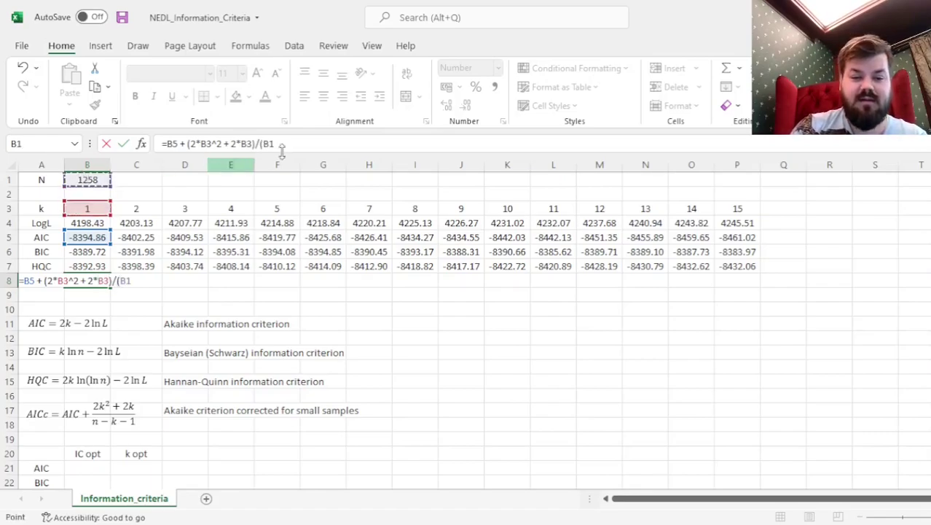
click(263, 143)
text($)
key(End)
text(-)
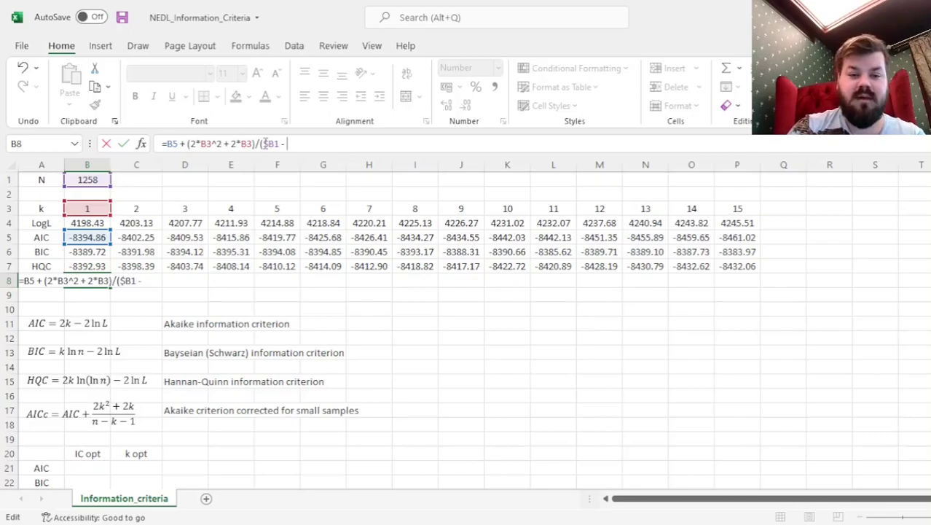
click(80, 208)
text(- 1)
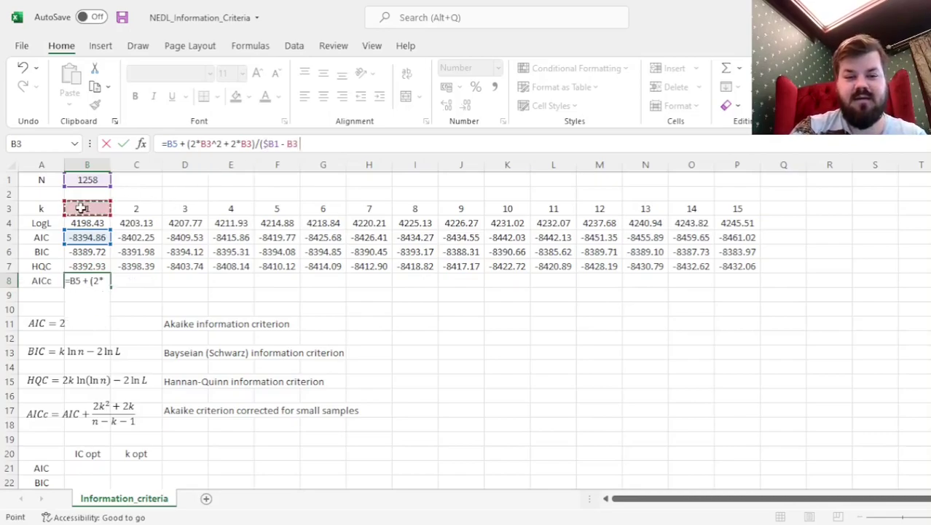
text())
key(Return)
key(Up)
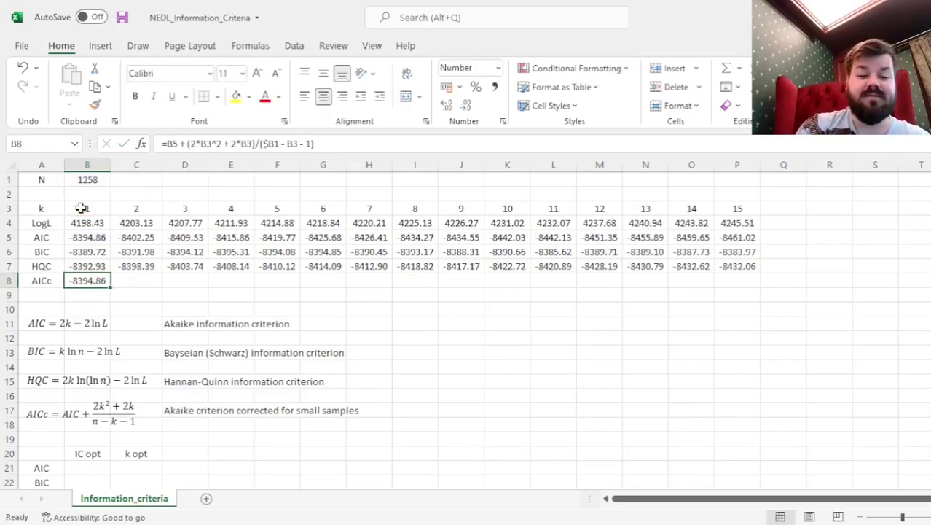
Step: Fill the AICc formula across to P8, then select rows 5 and 8 to compare AIC with AICc
drag(114, 281, 757, 282)
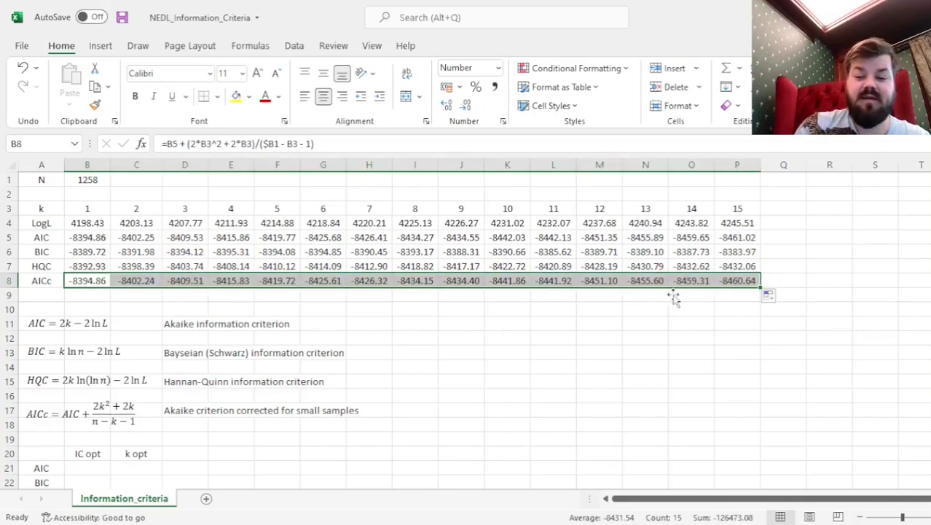
click(88, 179)
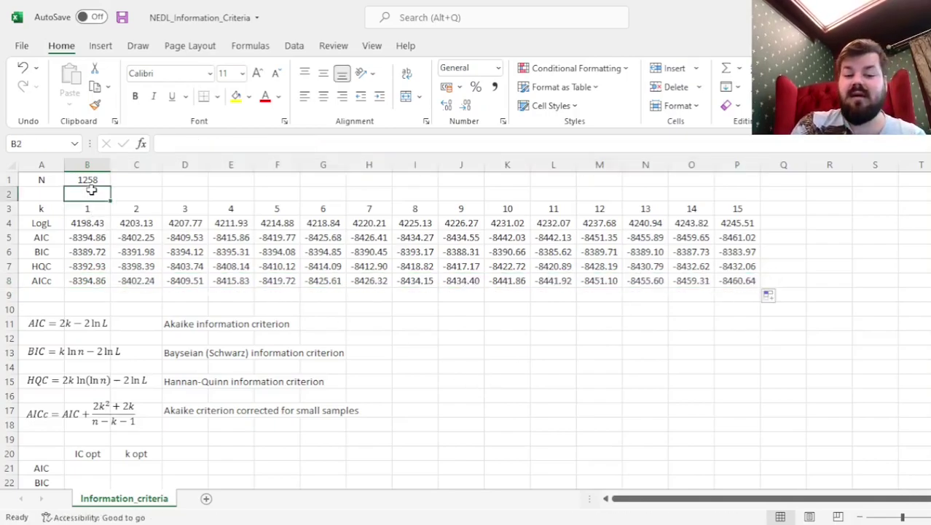
drag(84, 237, 732, 235)
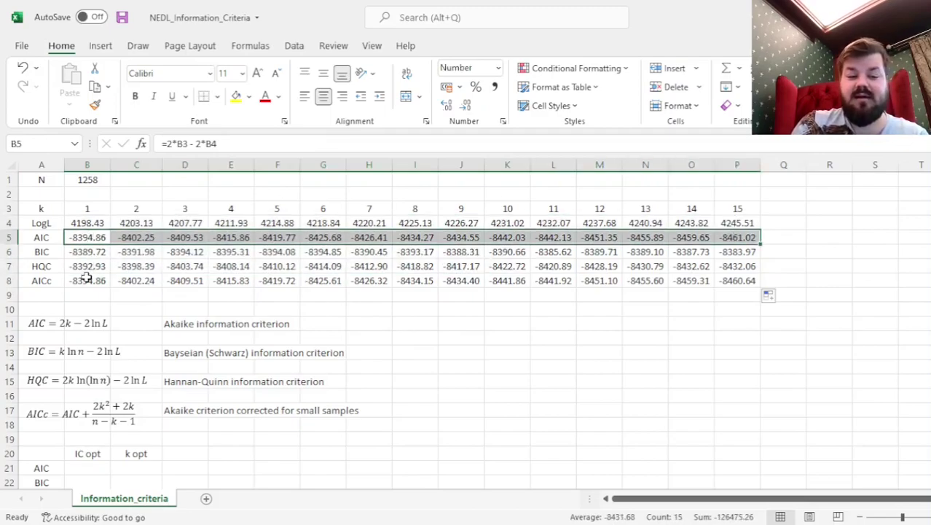
ctrl+drag(87, 280, 722, 278)
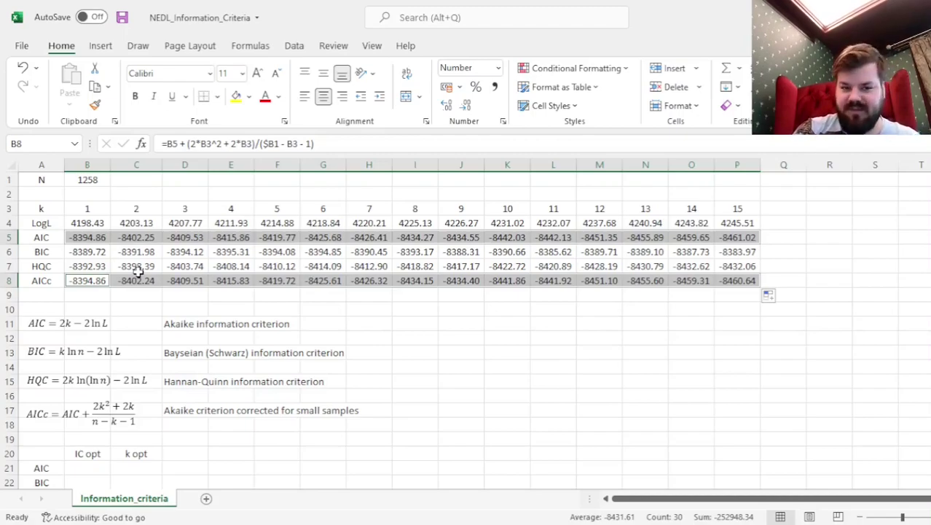
scroll(177, 307, down, 3)
Step: Enter =MIN(B5:P5) in B21 and fill it down to B24 for all four criteria
click(87, 352)
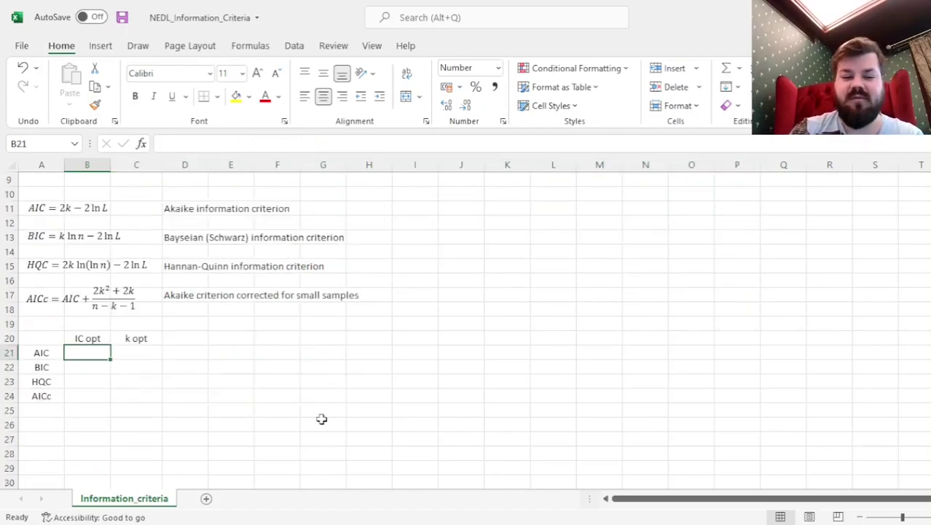
text(=MIN()
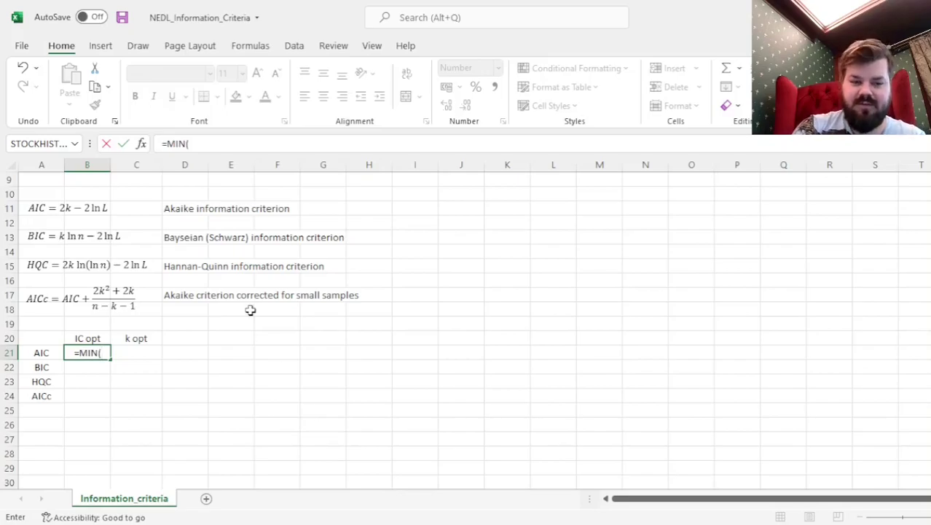
scroll(250, 309, up, 3)
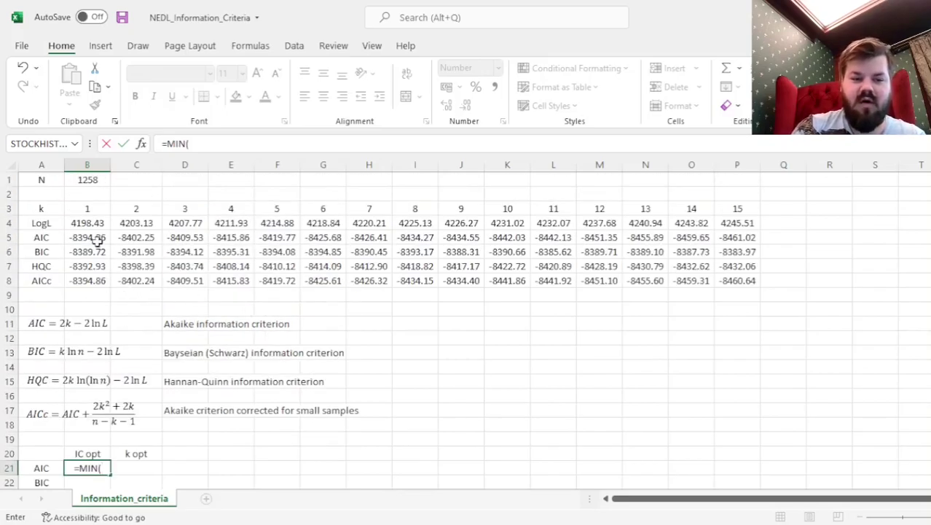
drag(95, 240, 739, 237)
text())
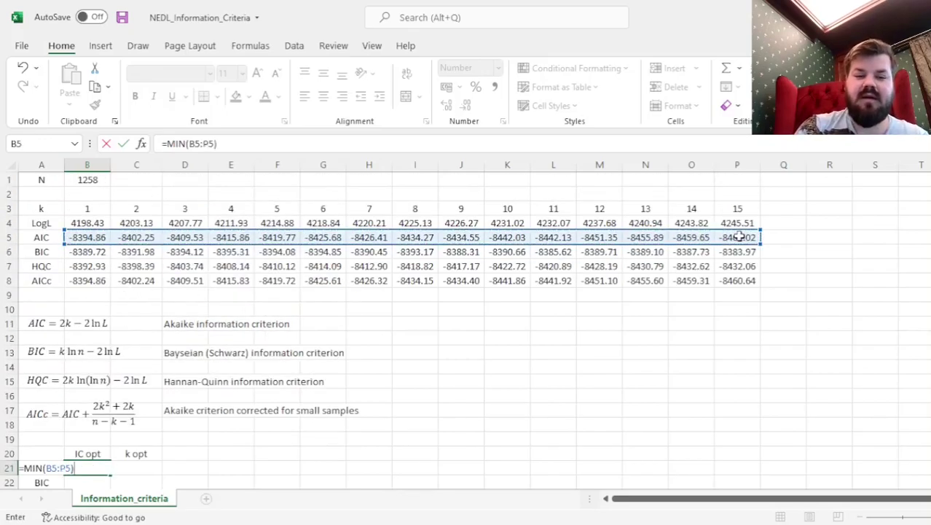
key(Return)
key(Up)
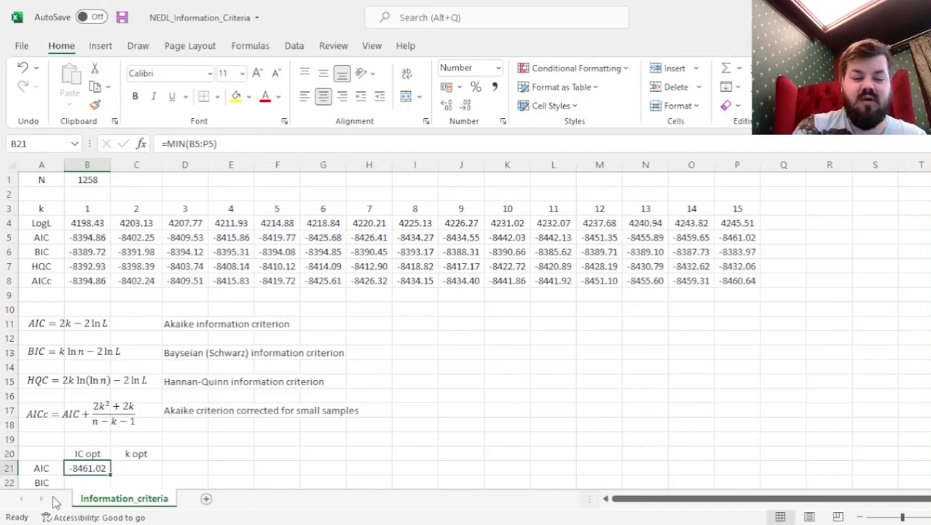
mouse_move(109, 474)
mouse_down()
mouse_move(109, 499)
mouse_move(121, 425)
mouse_move(100, 470)
mouse_up()
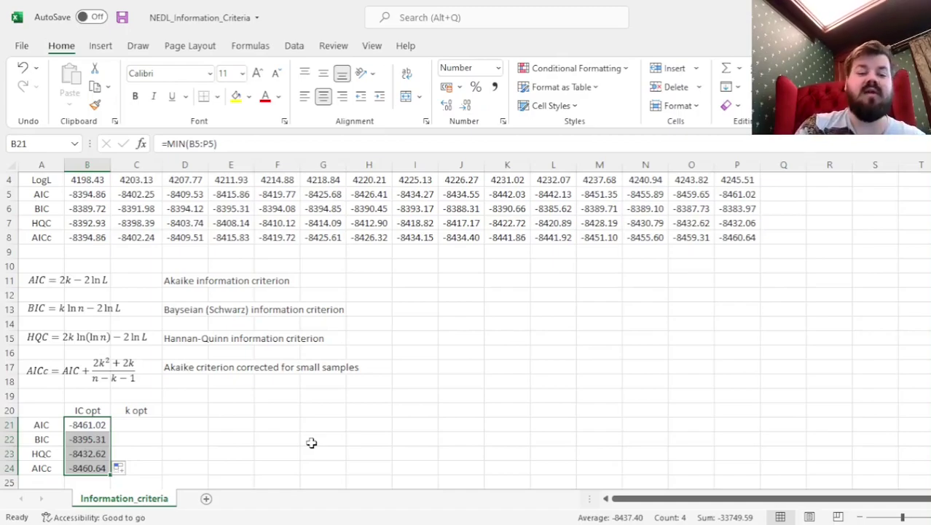
Step: Enter =MATCH(B21,B5:P5,0) in C21 and fill it down to C24
key(Right)
text(=)
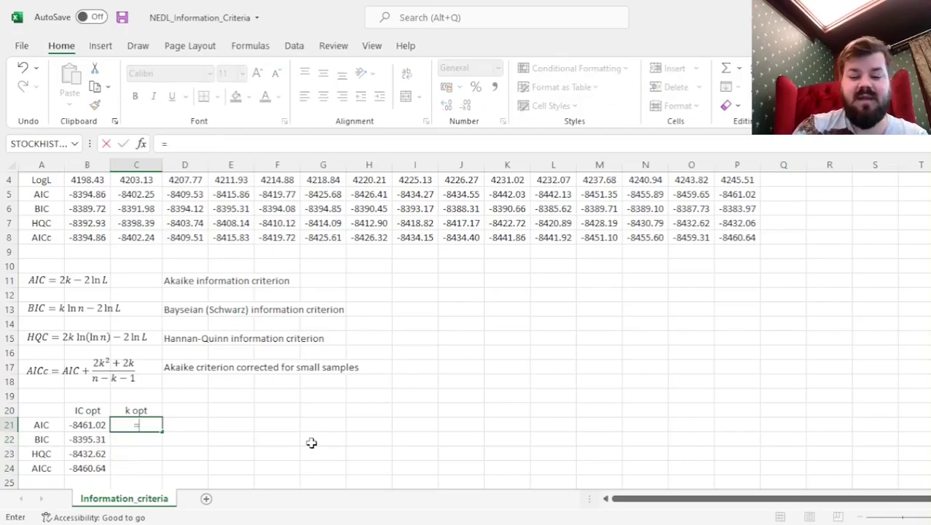
text(MATCH()
key(Left)
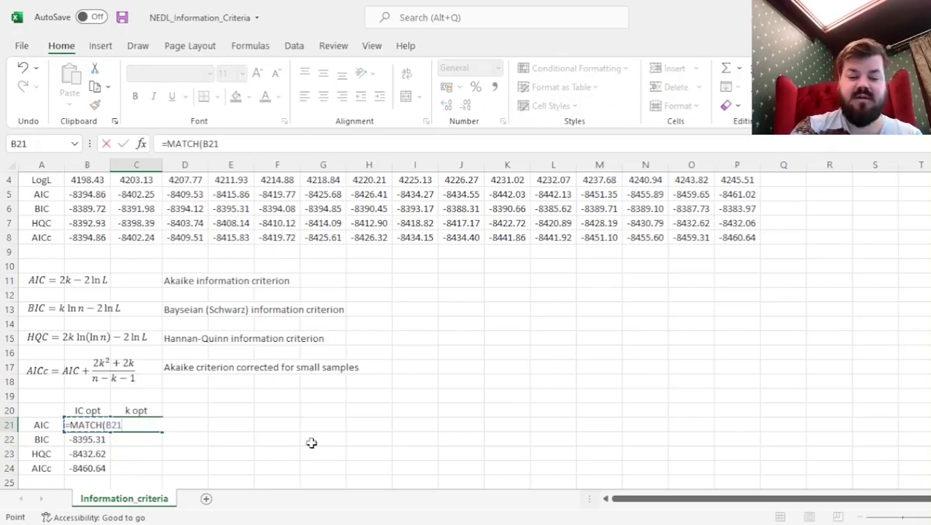
text(,)
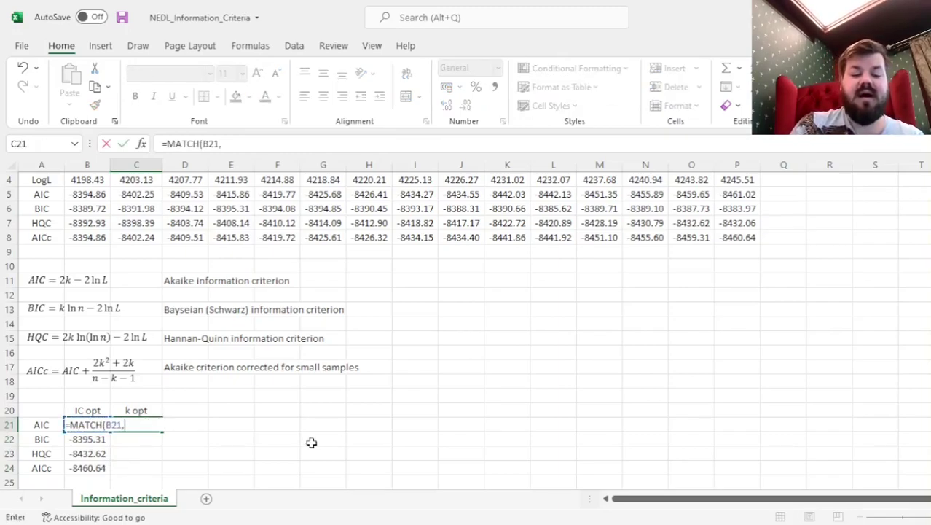
scroll(318, 410, up, 1)
drag(93, 237, 727, 246)
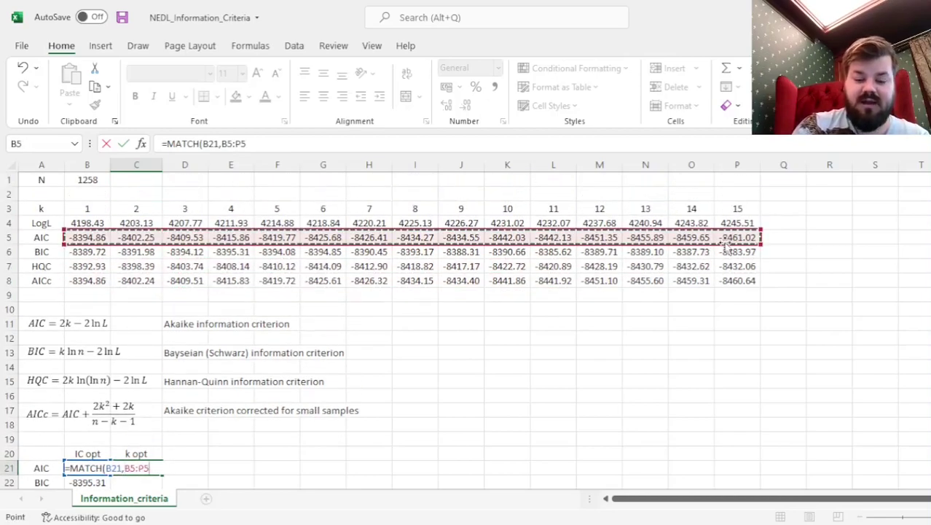
text(,0))
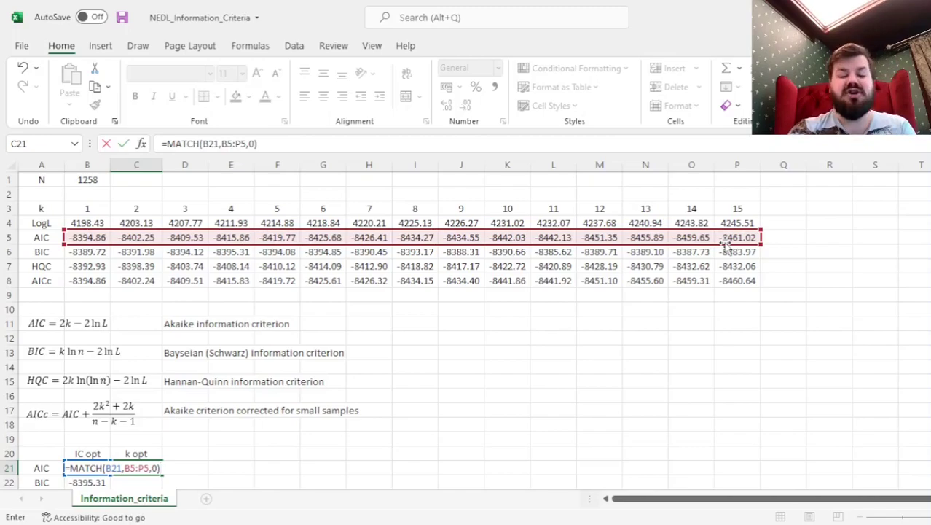
key(ctrl+Return)
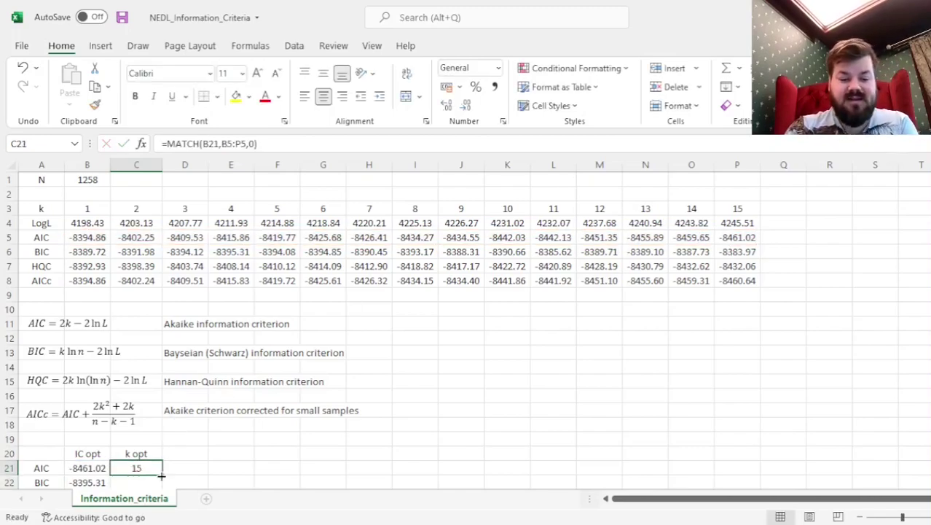
drag(161, 476, 165, 503)
scroll(297, 454, down, 2)
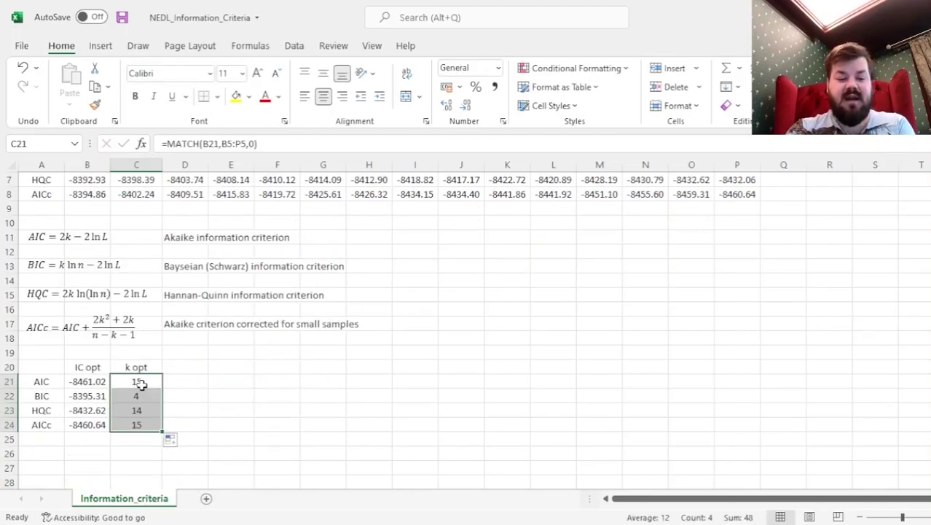
scroll(332, 364, up, 2)
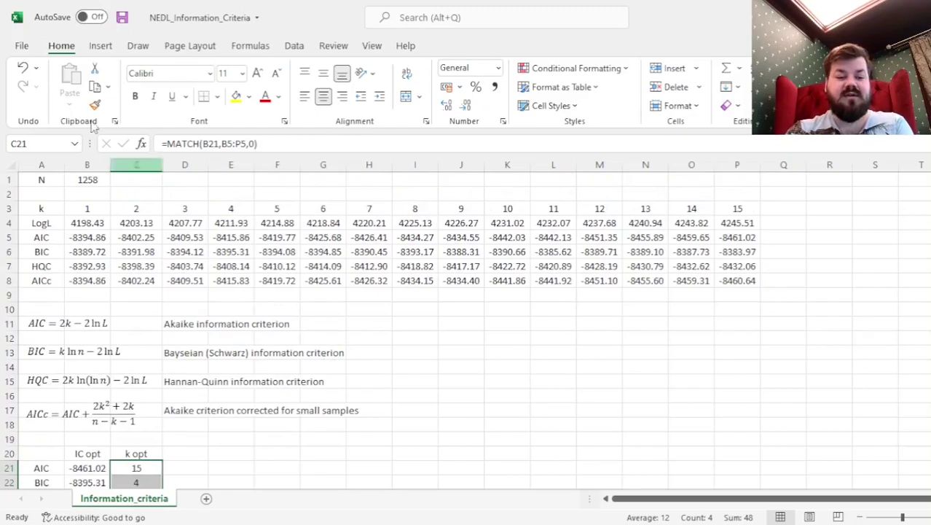
click(83, 179)
scroll(307, 298, down, 4)
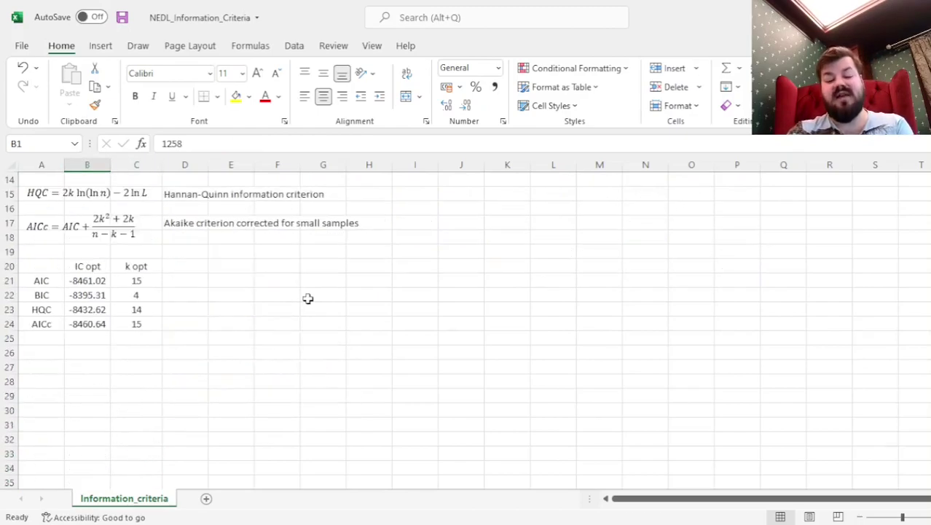
click(121, 283)
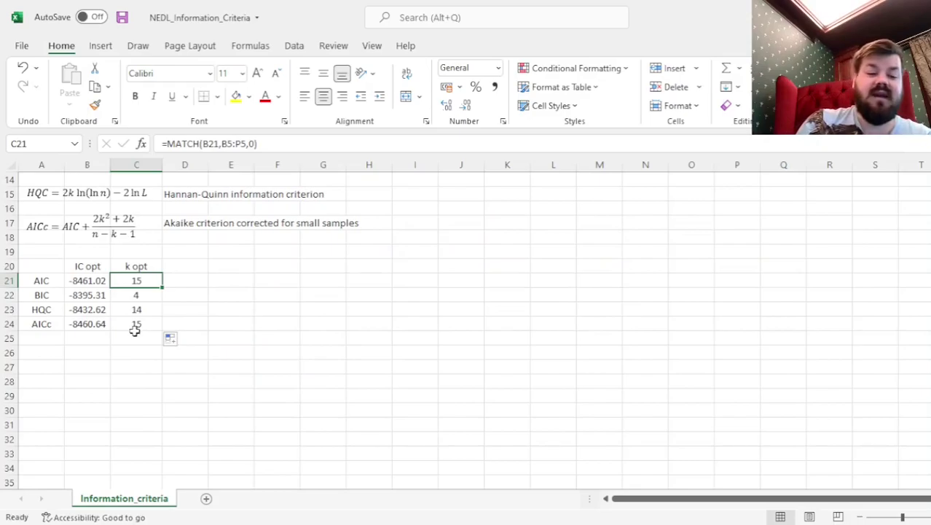
ctrl+click(135, 324)
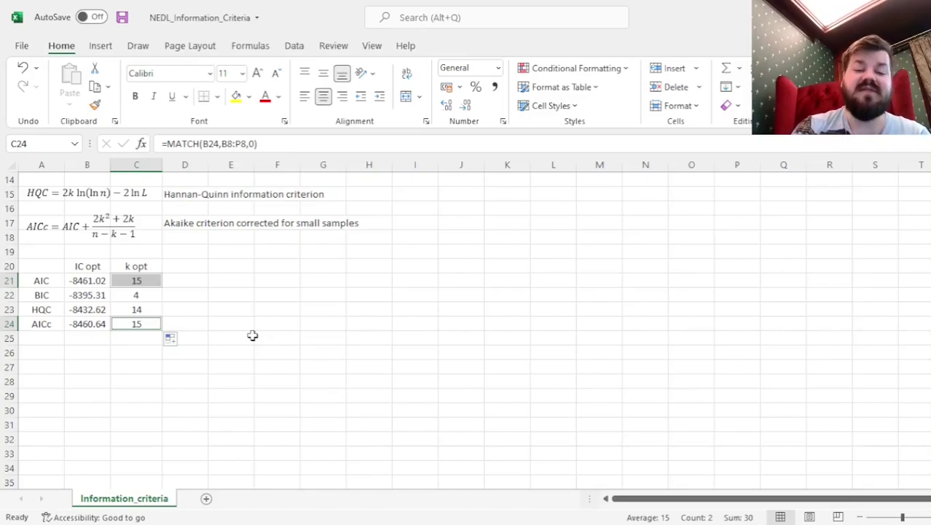
click(139, 296)
click(278, 313)
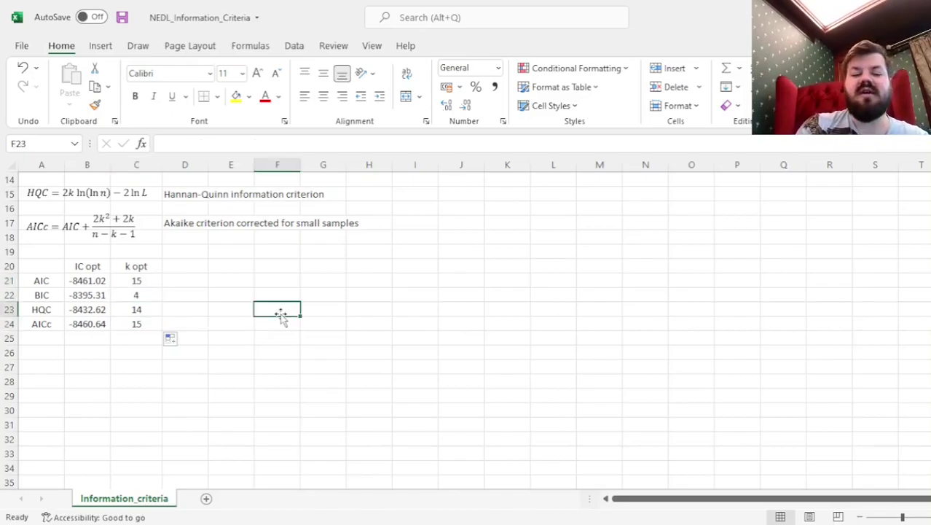
click(139, 295)
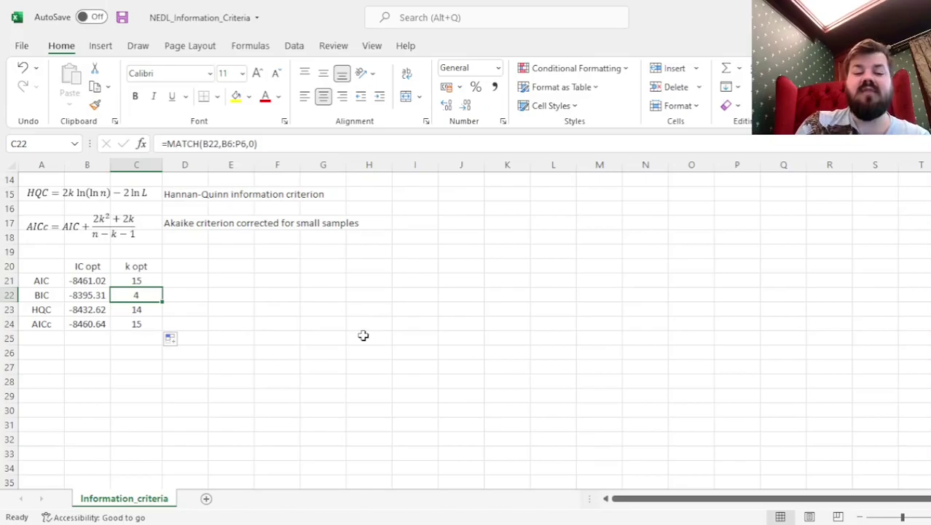
scroll(363, 335, up, 4)
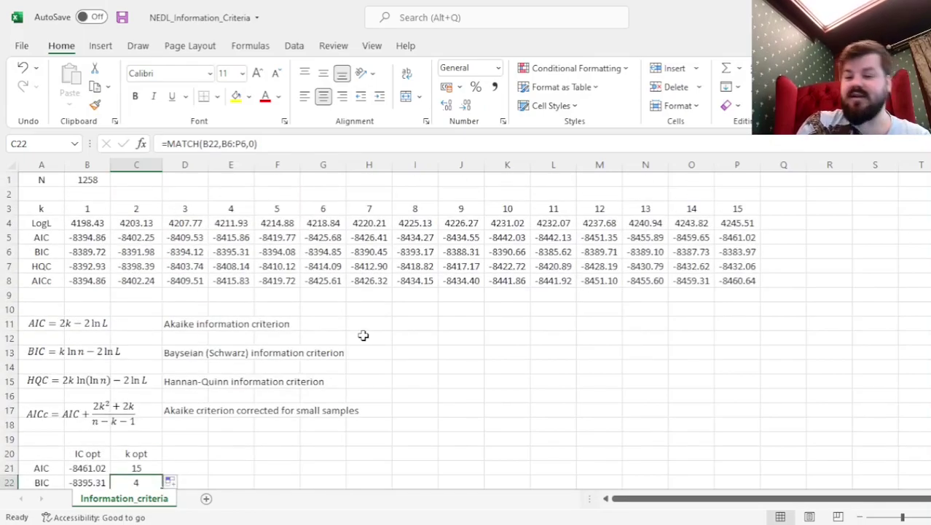
scroll(415, 333, down, 2)
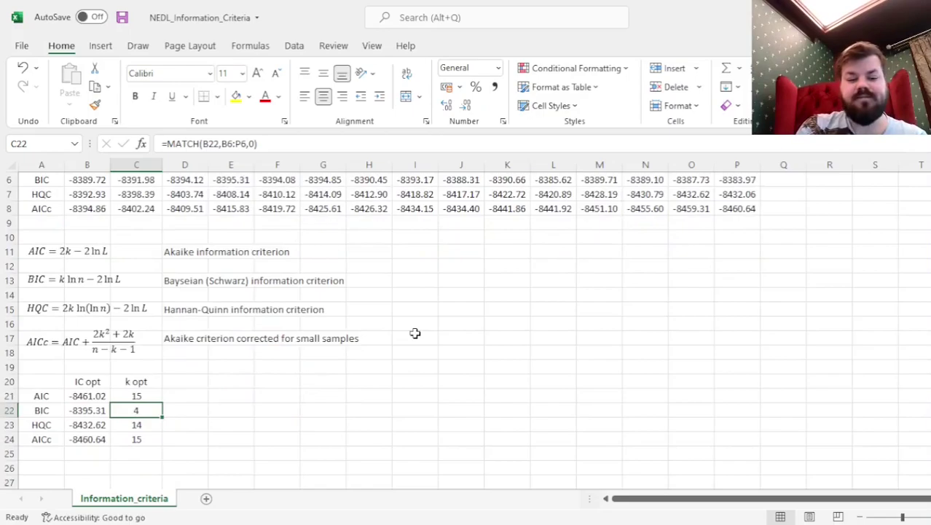
click(36, 426)
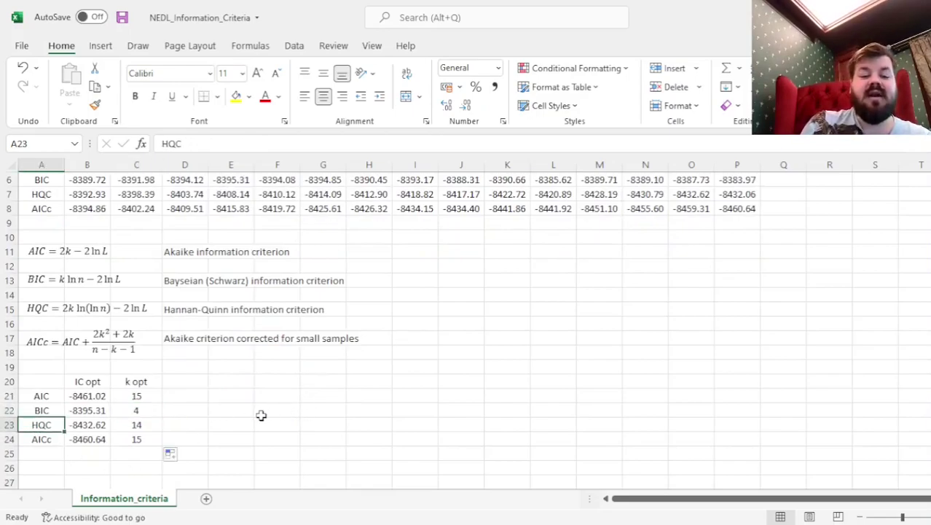
click(141, 426)
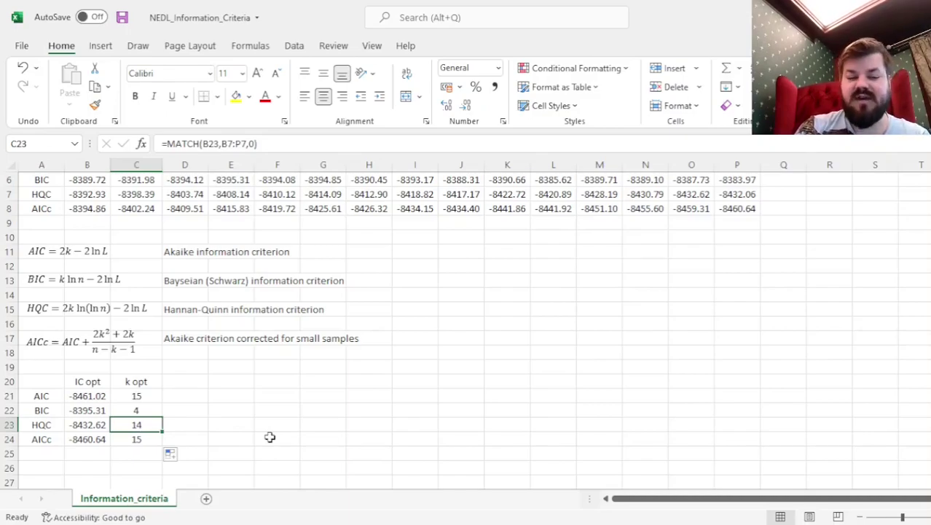
scroll(270, 437, up, 2)
Step: Set the sample size N in B1 to 30
click(88, 178)
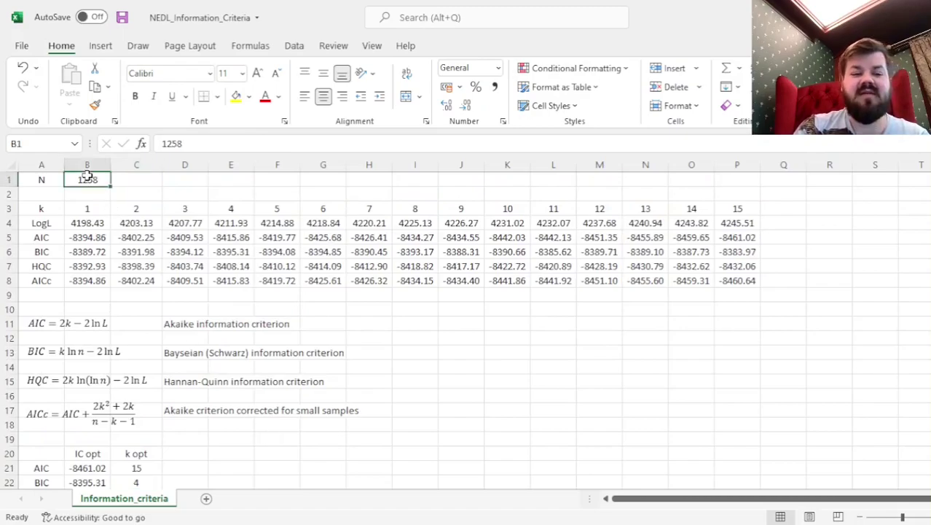
text(30)
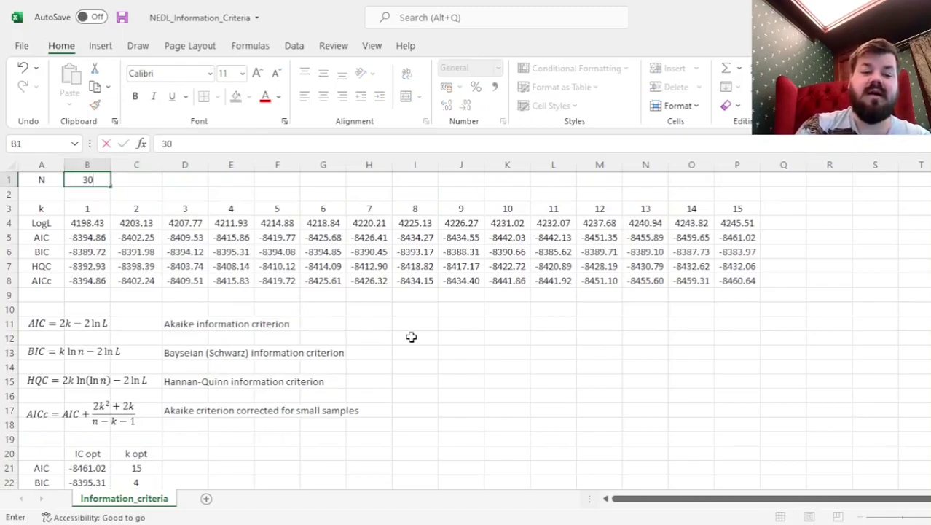
key(Return)
Step: Check the recalculated optimal k values: AICc now 13 and BIC now 14
scroll(412, 337, down, 2)
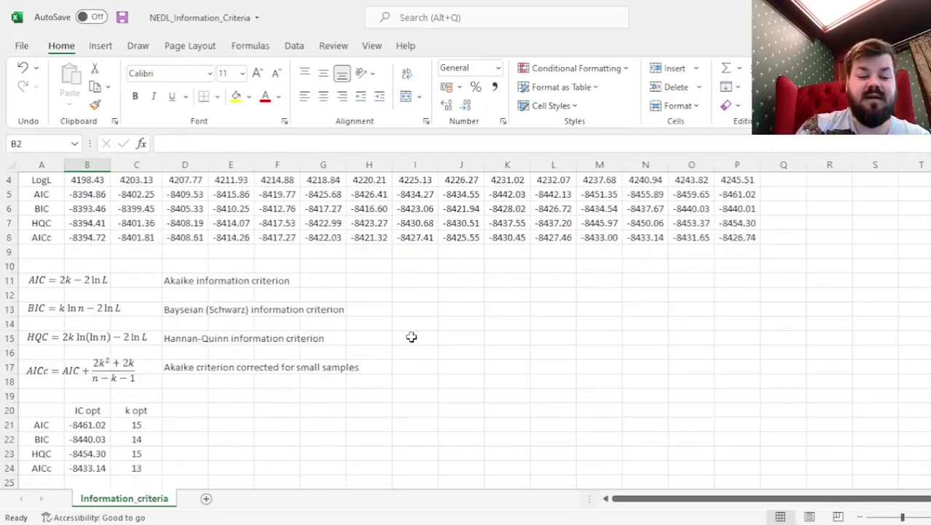
click(149, 452)
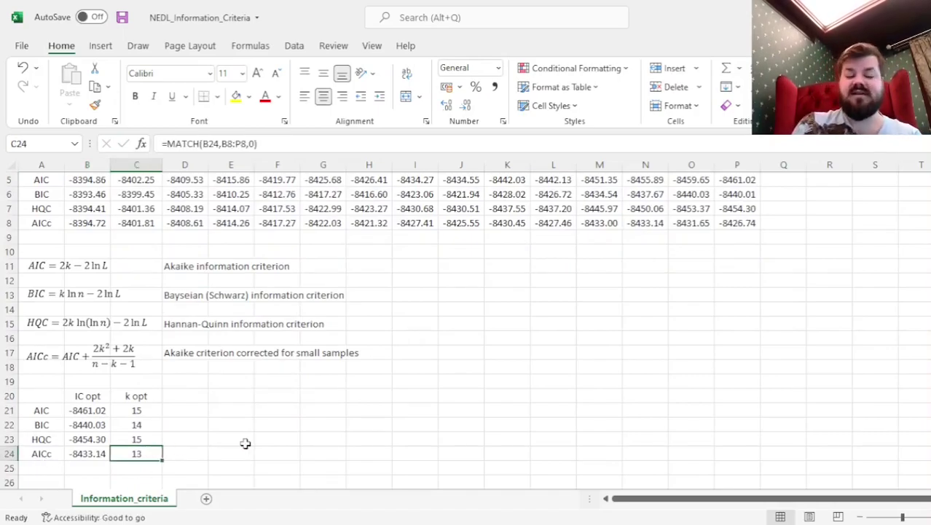
click(145, 425)
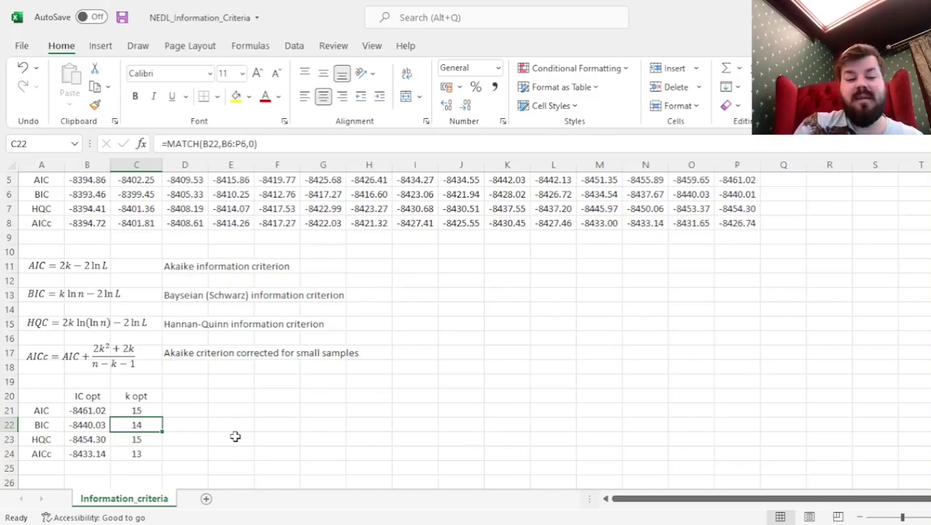
scroll(235, 436, up, 2)
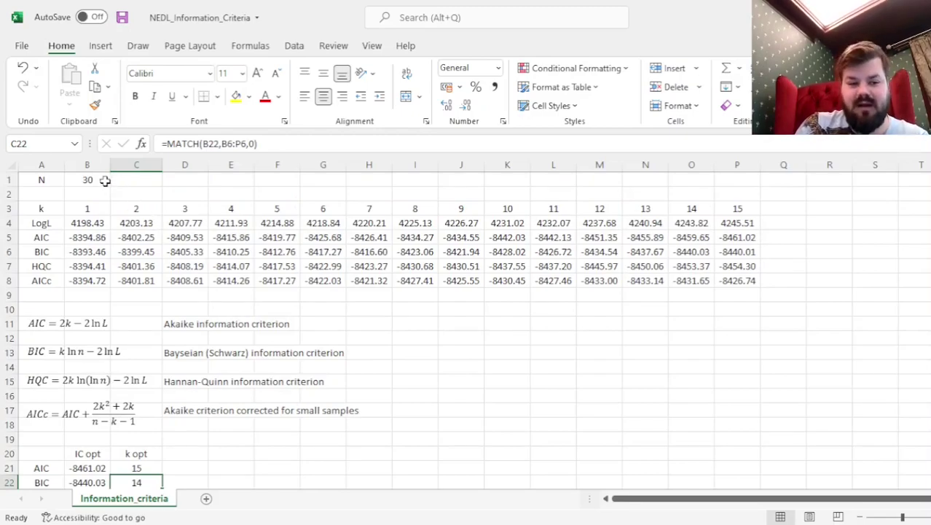
click(91, 184)
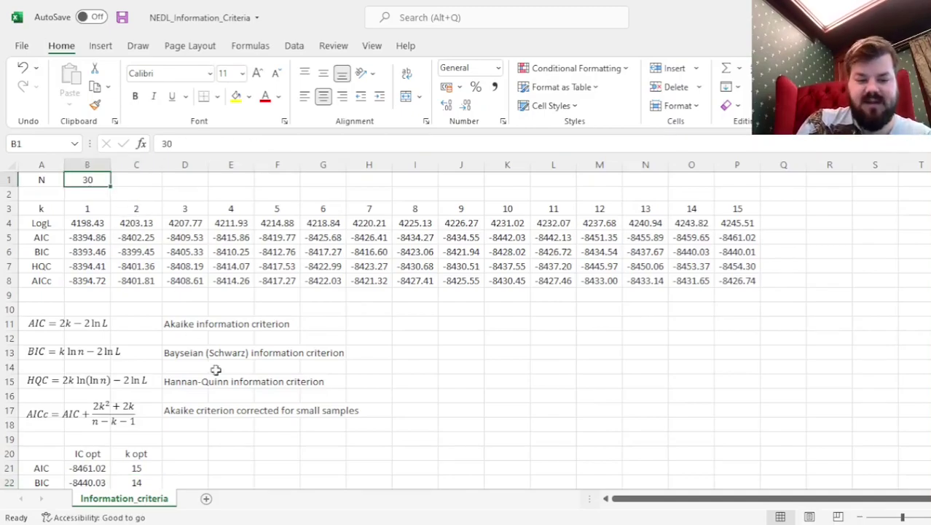
scroll(219, 379, down, 3)
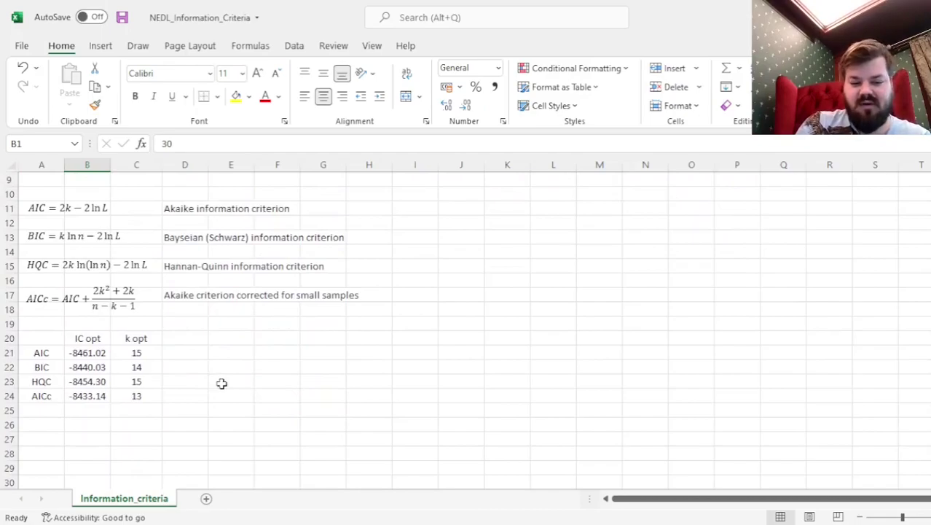